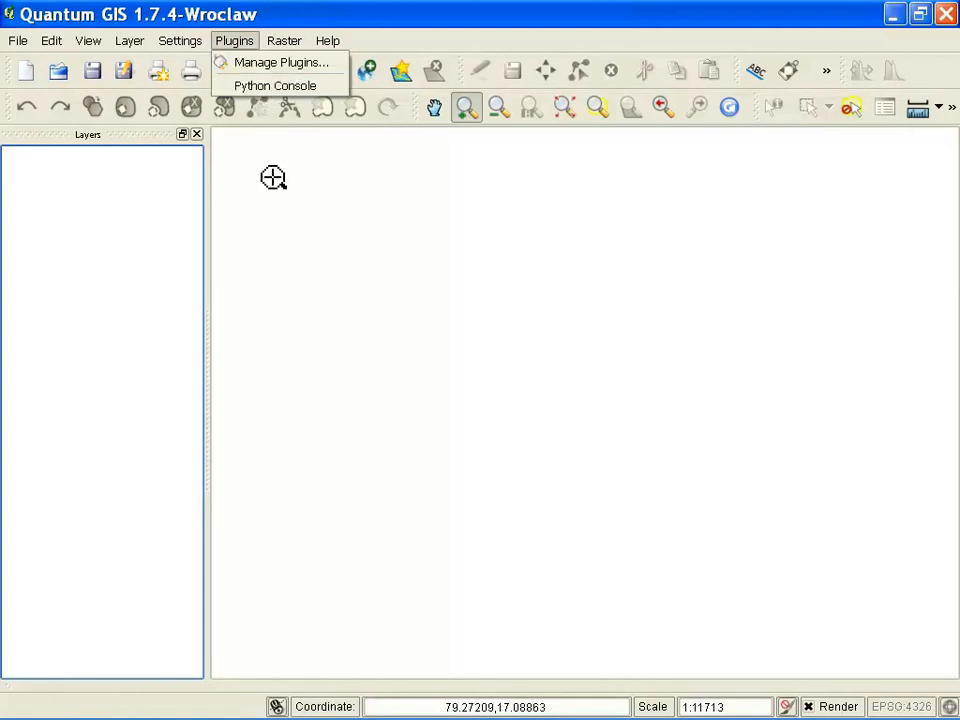
# Enable the Georeferencer GDAL plugin in the plugin manager.
pyautogui.click(254, 63)
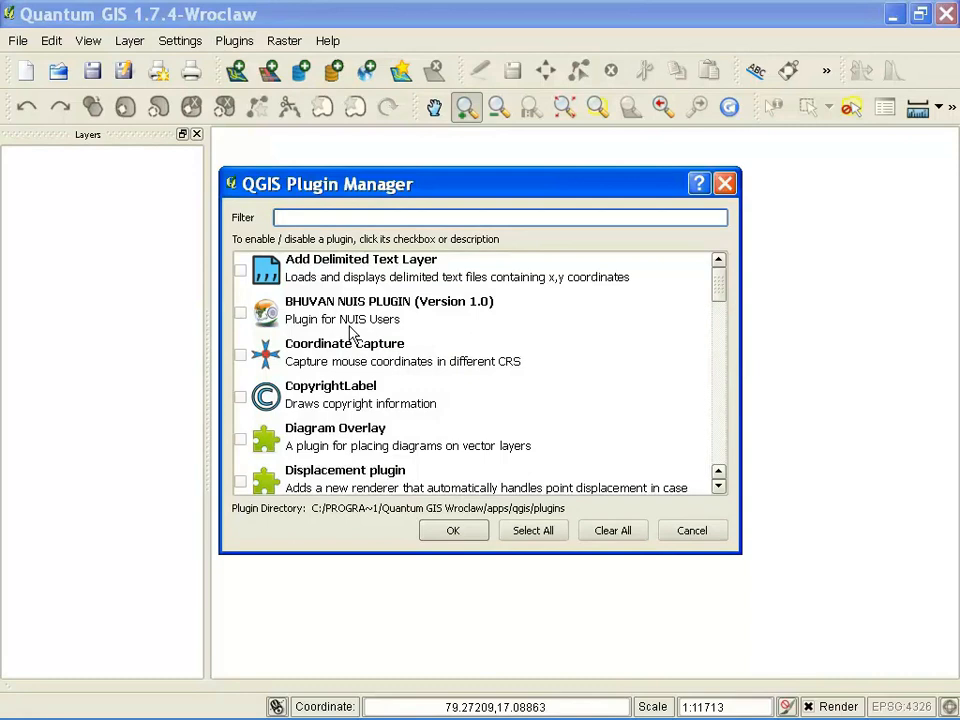
pyautogui.scroll(-1, 335, 382)
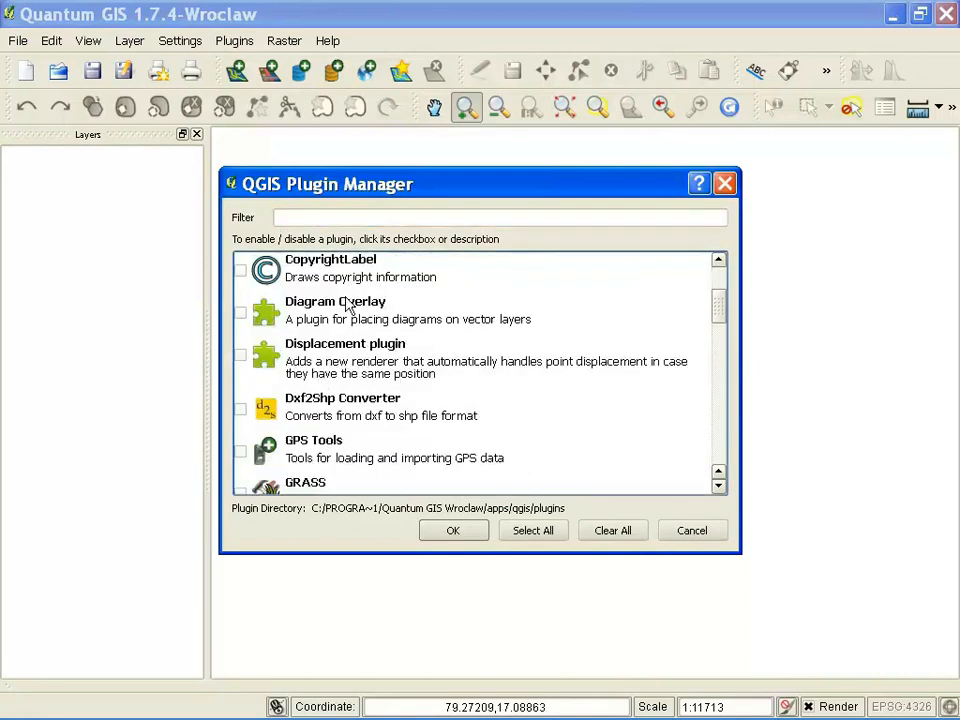
pyautogui.scroll(-2, 349, 330)
pyautogui.scroll(-2, 358, 429)
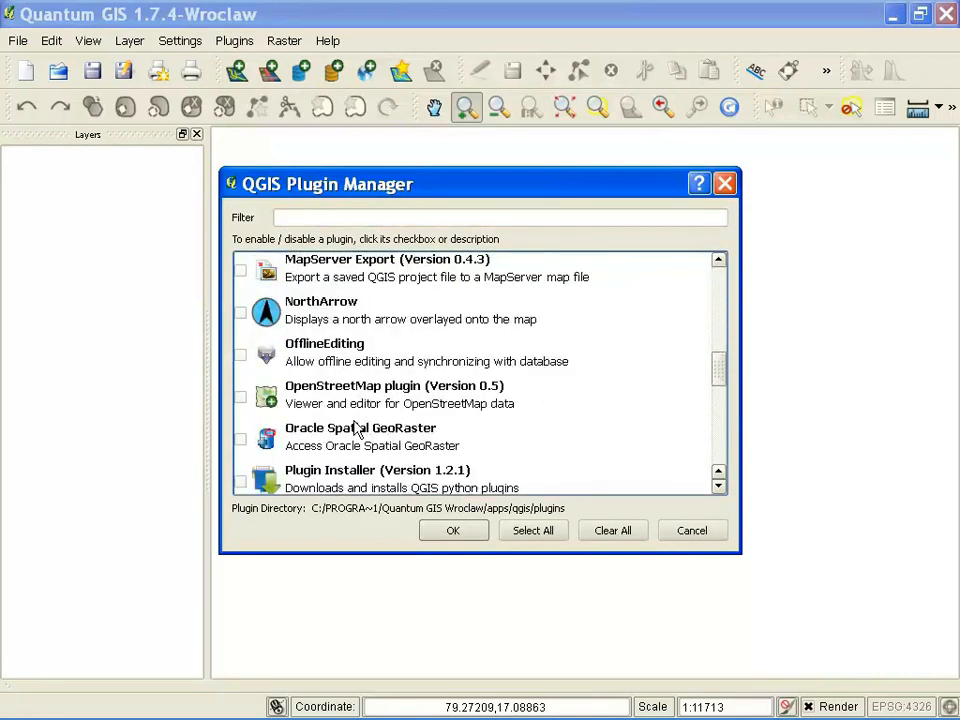
pyautogui.scroll(-1, 341, 401)
pyautogui.scroll(-1, 343, 392)
pyautogui.scroll(4, 339, 338)
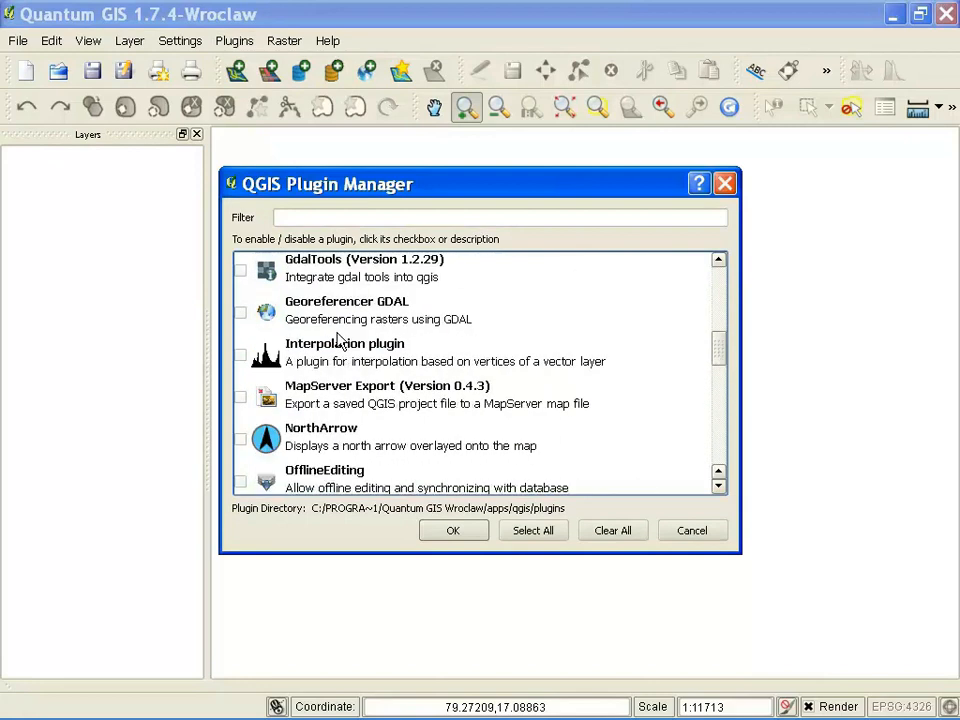
pyautogui.click(240, 315)
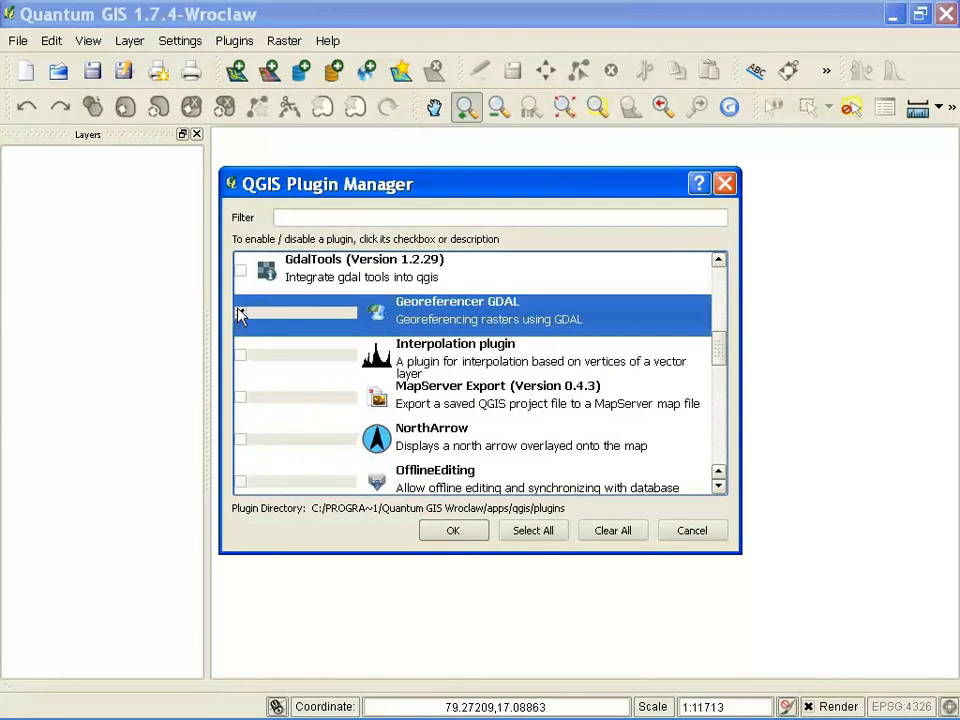
pyautogui.click(453, 531)
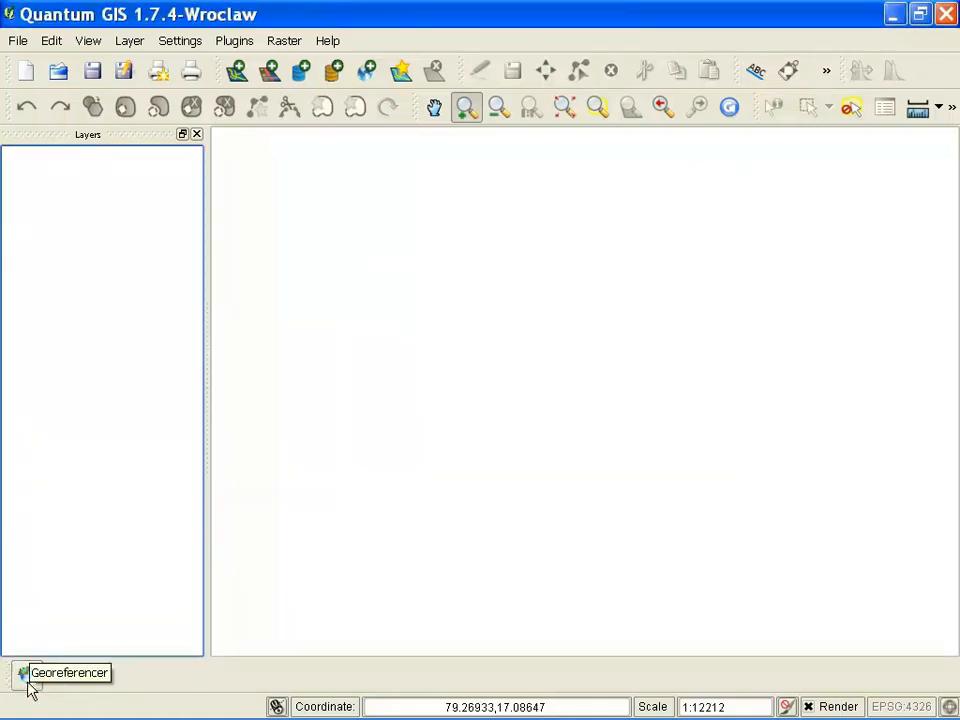
# Open the Georeferencer and load the roads raster from the Nalgonda folder, accepting WGS 84 (EPSG:4326) as its coordinate reference system.
pyautogui.click(27, 678)
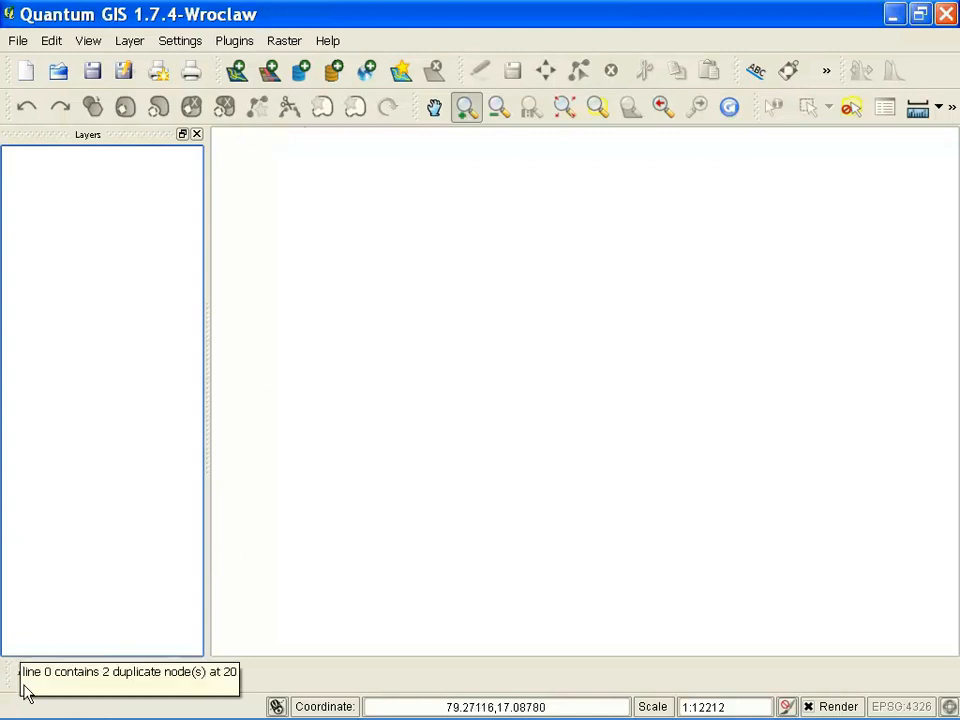
pyautogui.click(28, 677)
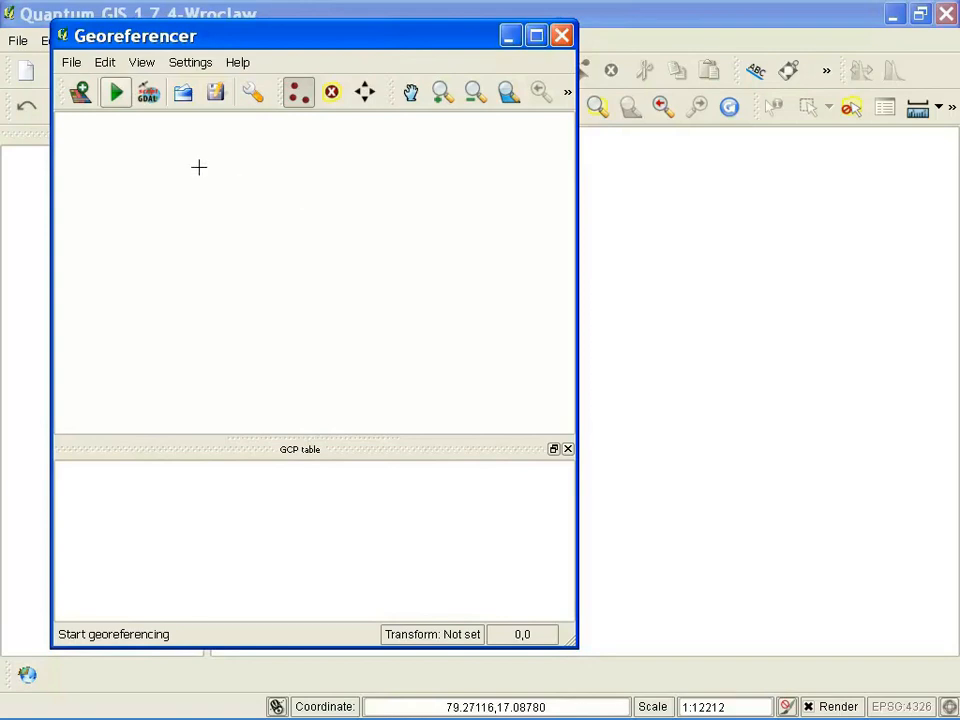
pyautogui.click(84, 98)
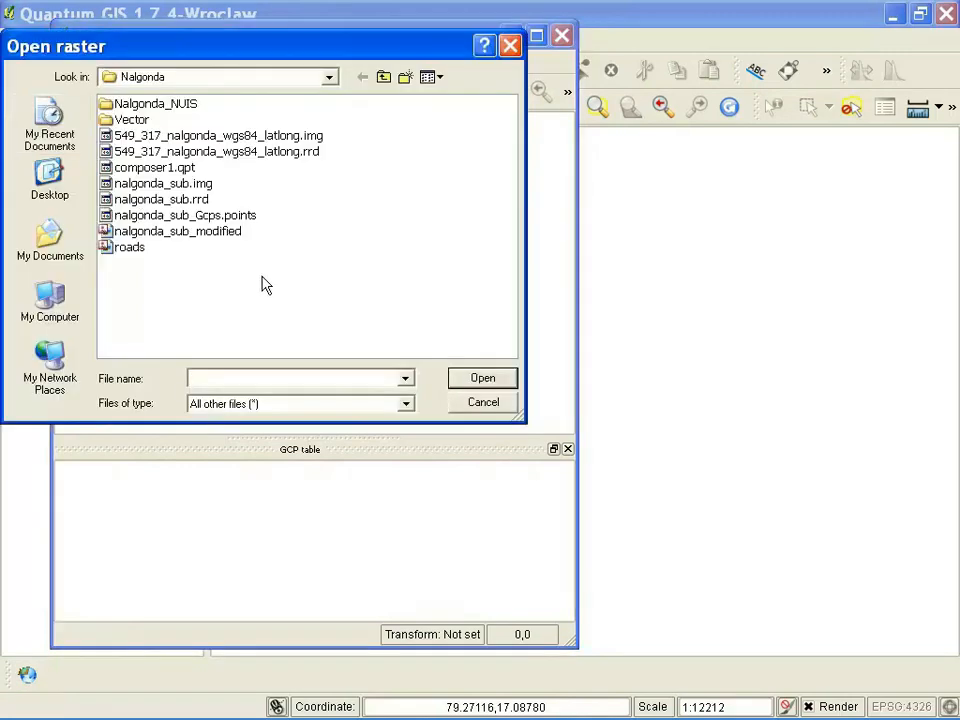
pyautogui.click(331, 80)
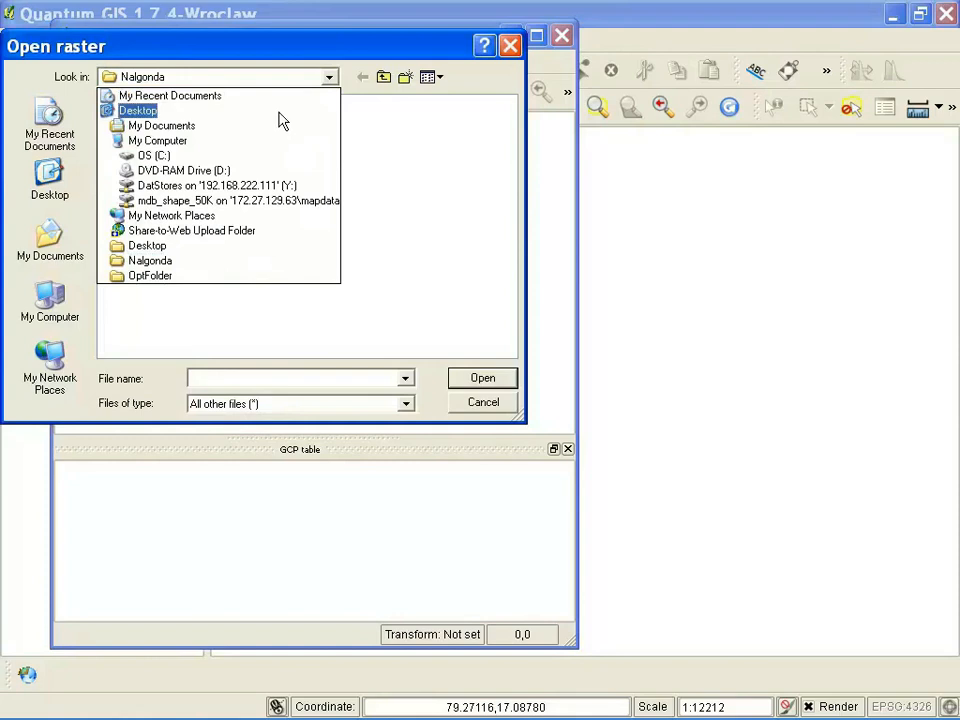
pyautogui.click(148, 262)
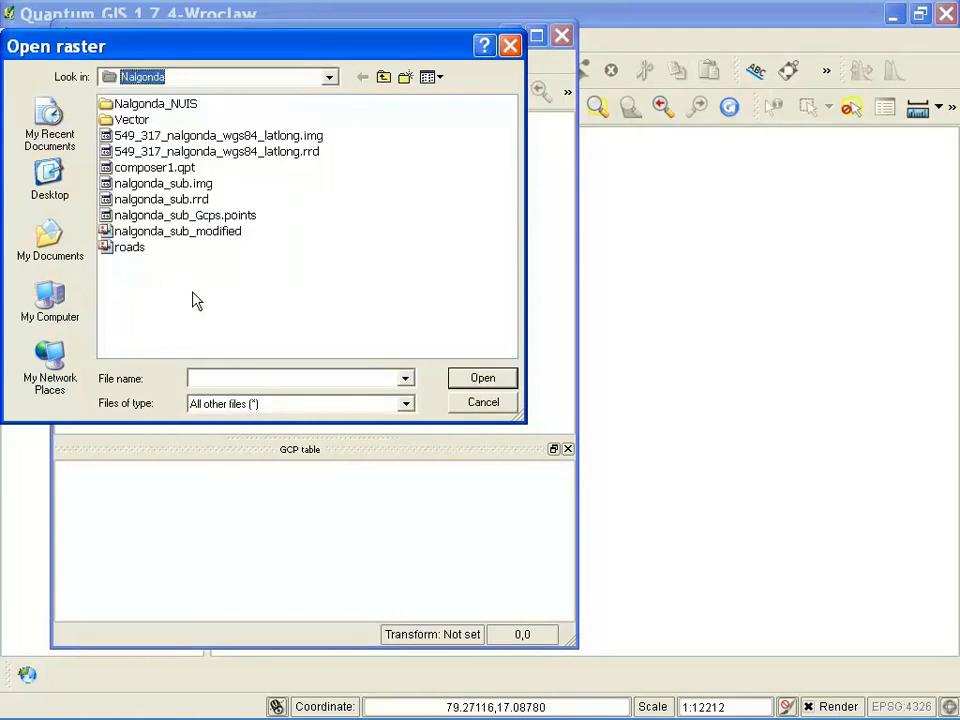
pyautogui.click(120, 249)
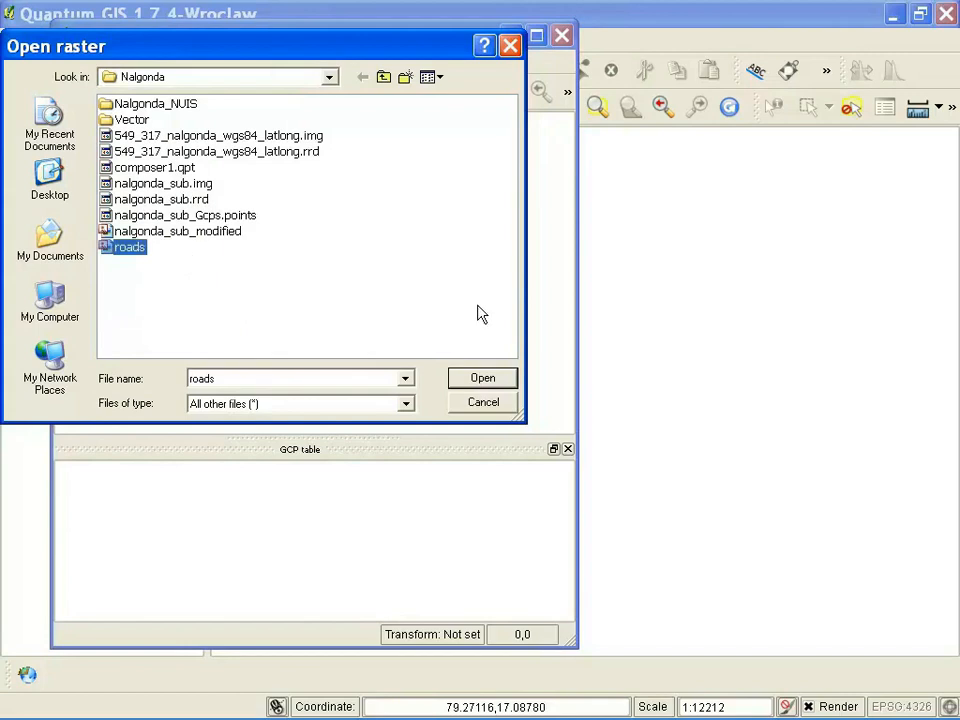
pyautogui.click(480, 378)
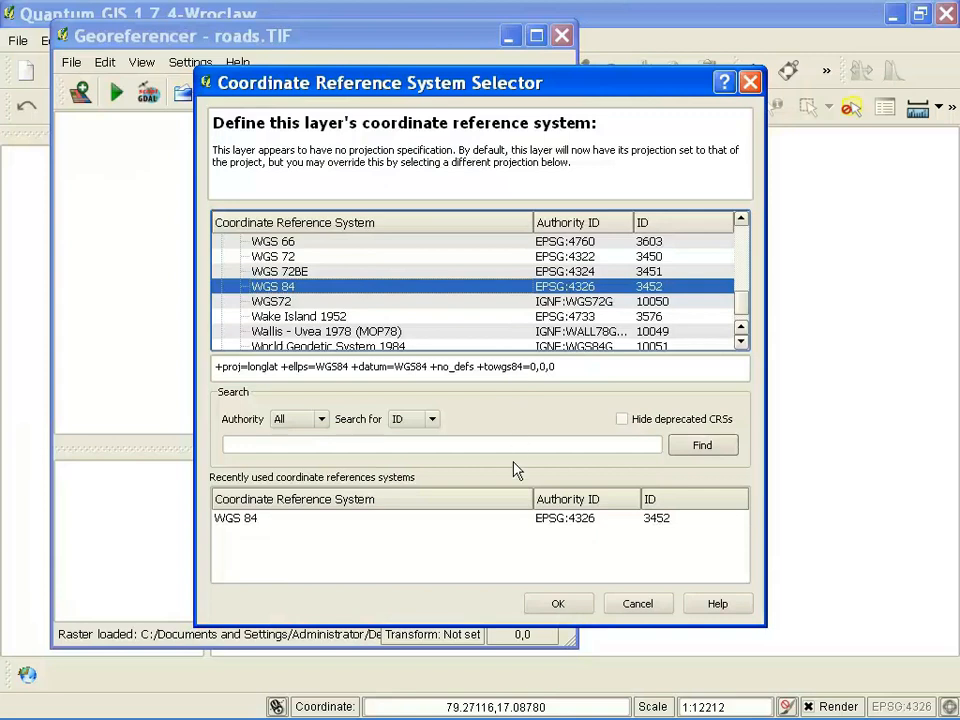
pyautogui.click(556, 604)
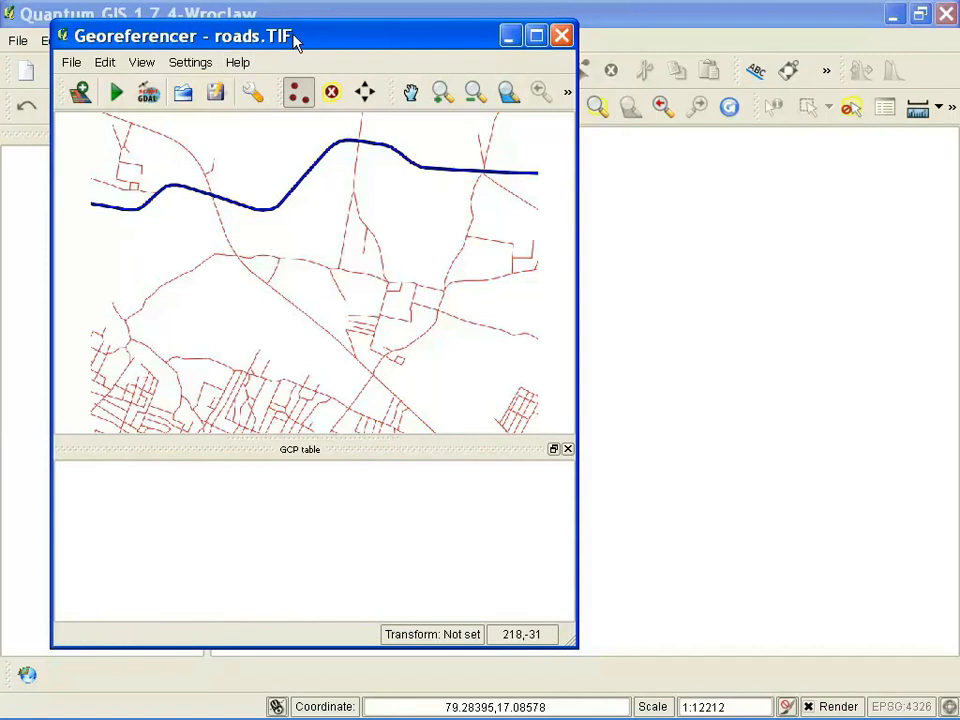
# Move the Georeferencer window clear of the main map and add 549_317_nalgonda_wgs84_latlong.img there as a raster layer.
pyautogui.moveTo(294, 37); pyautogui.dragTo(294, 197)
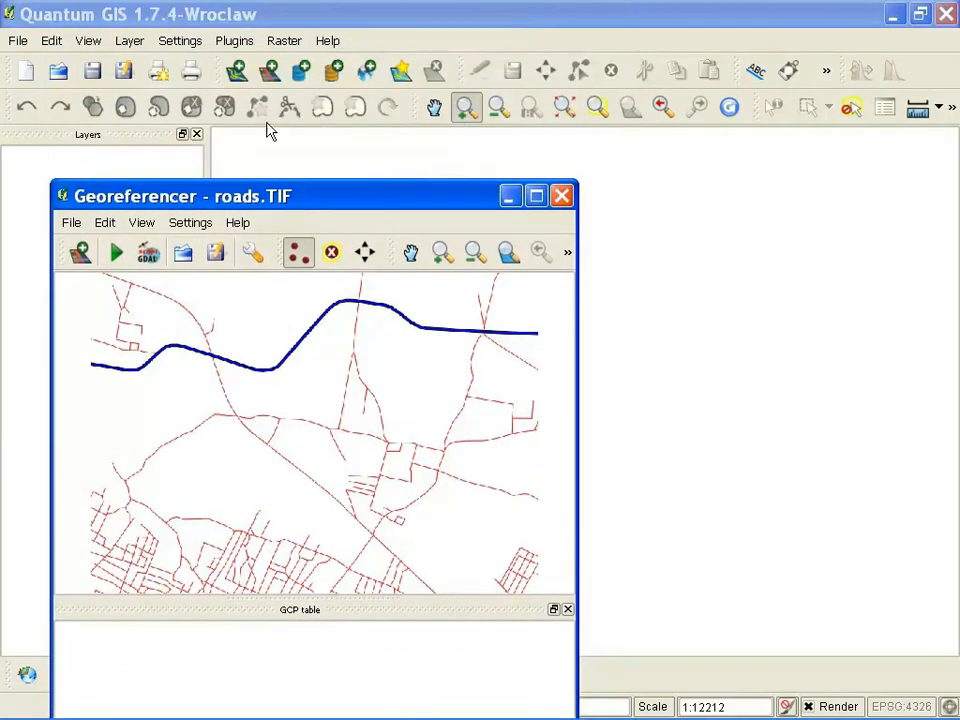
pyautogui.click(274, 17)
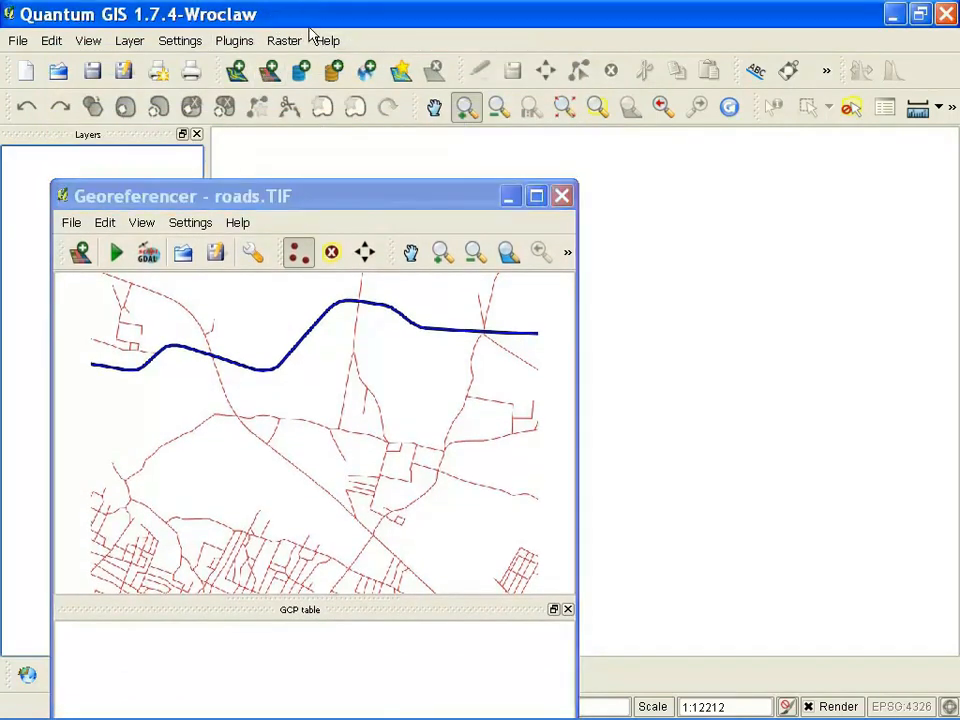
pyautogui.moveTo(332, 199); pyautogui.dragTo(332, 516)
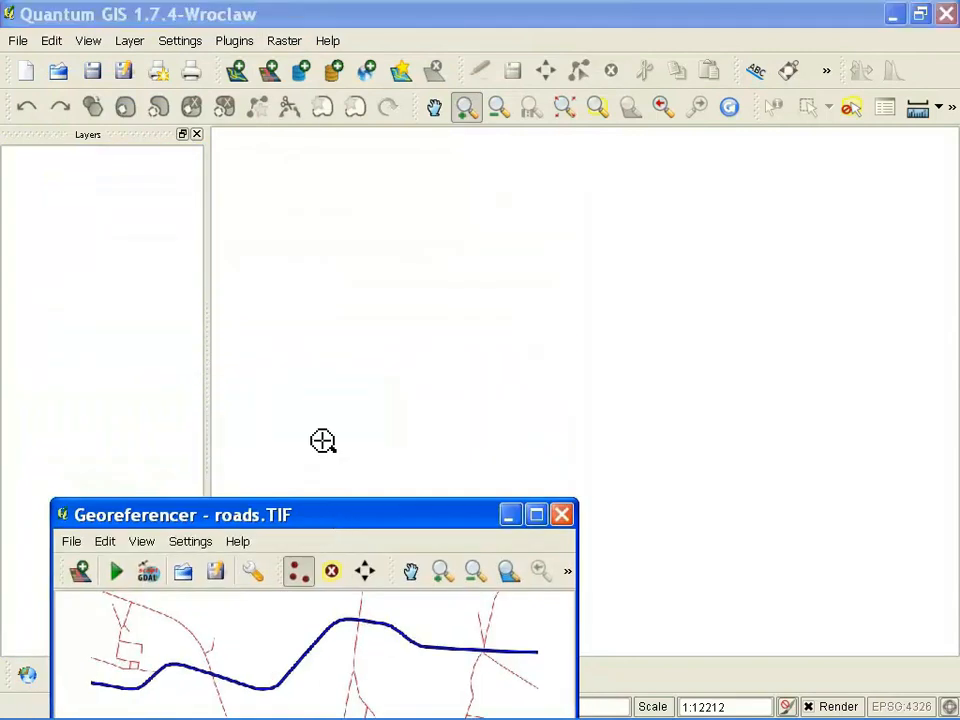
pyautogui.click(271, 76)
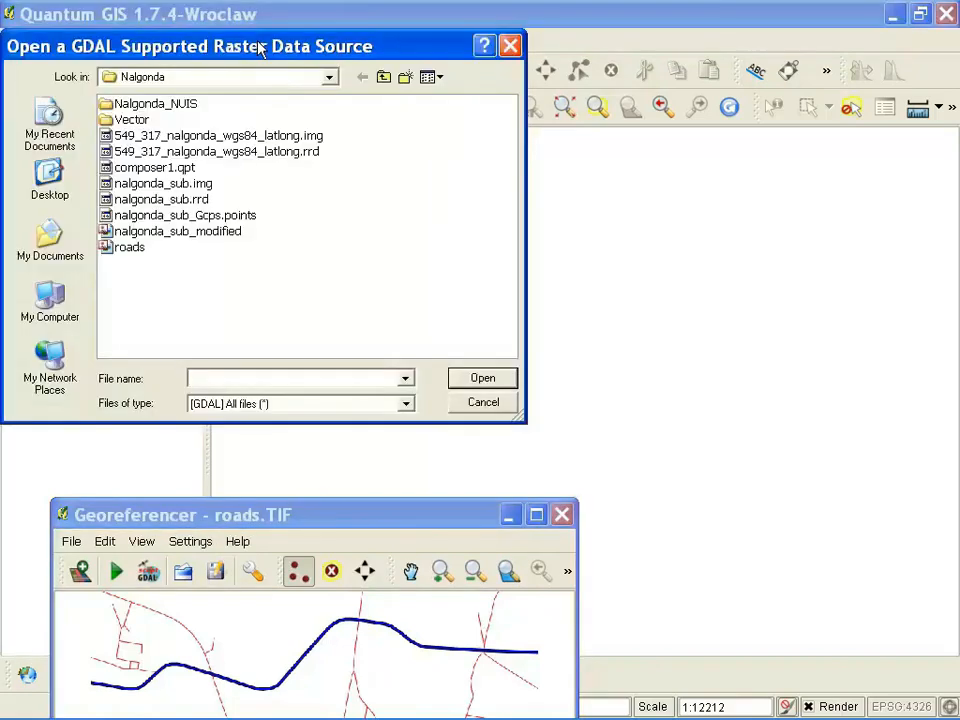
pyautogui.moveTo(261, 52); pyautogui.dragTo(651, 101)
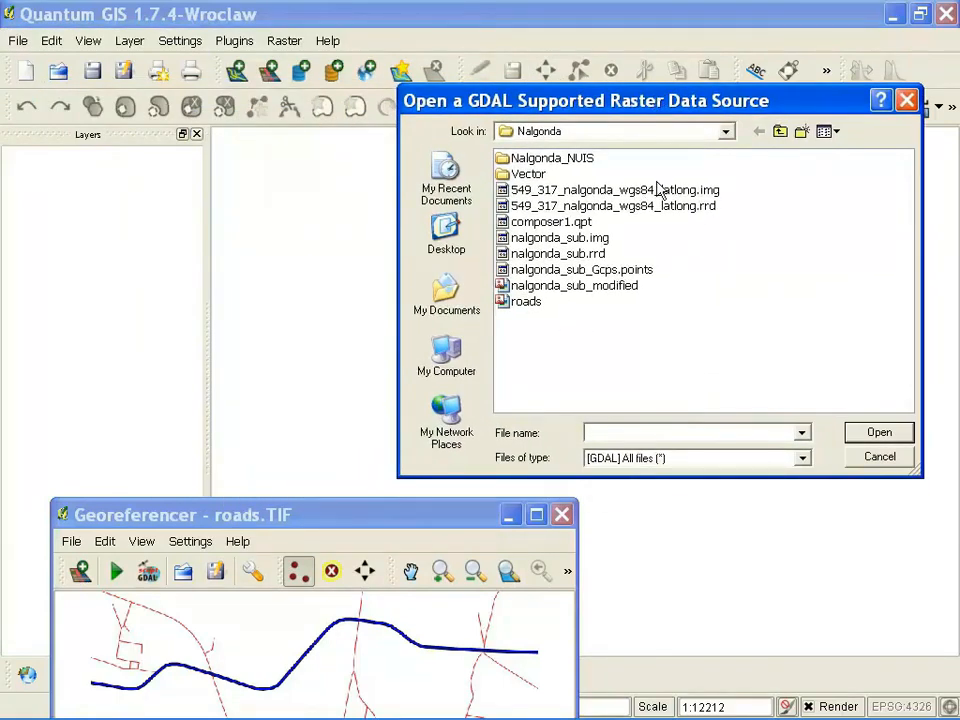
pyautogui.click(620, 192)
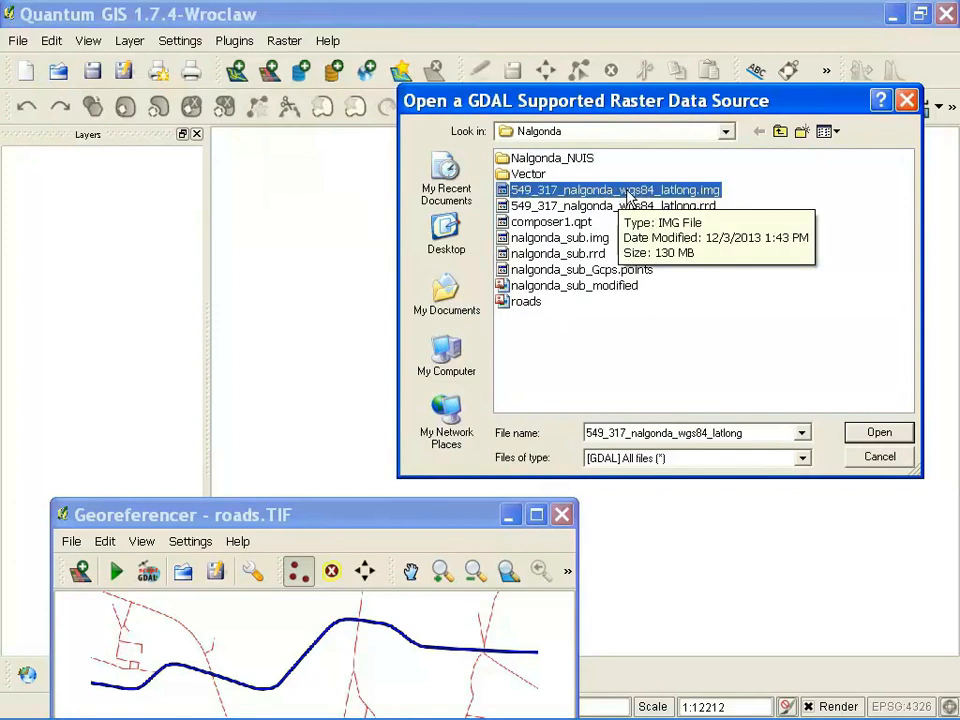
pyautogui.click(879, 435)
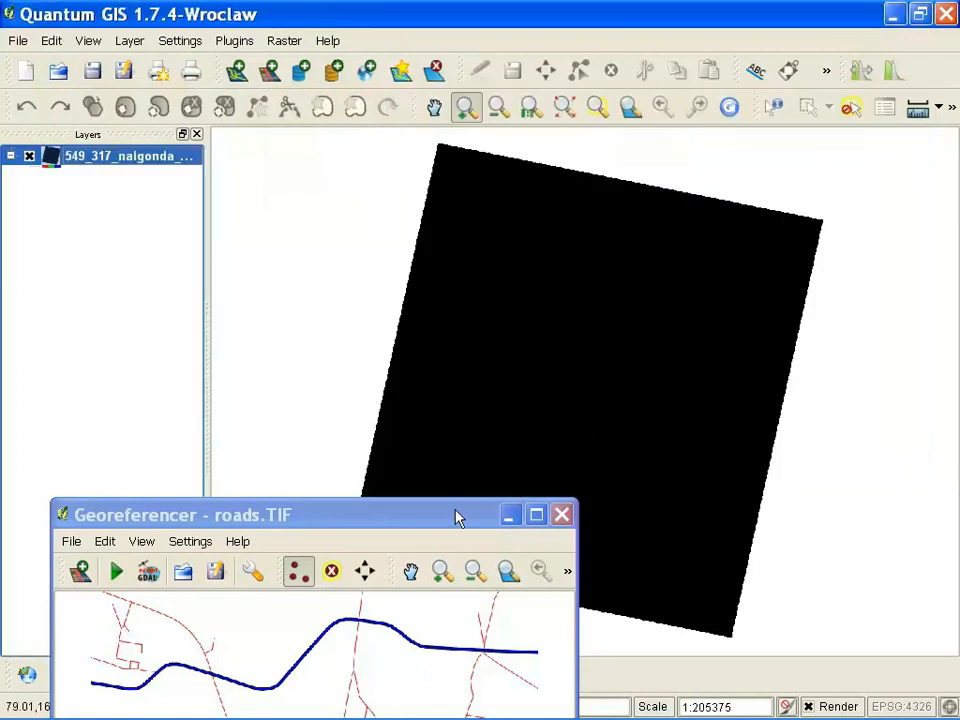
# Style the satellite image layer using a standard deviation of 2 and Stretch To MinMax contrast enhancement.
pyautogui.click(456, 517)
pyautogui.moveTo(456, 517); pyautogui.dragTo(466, 598)
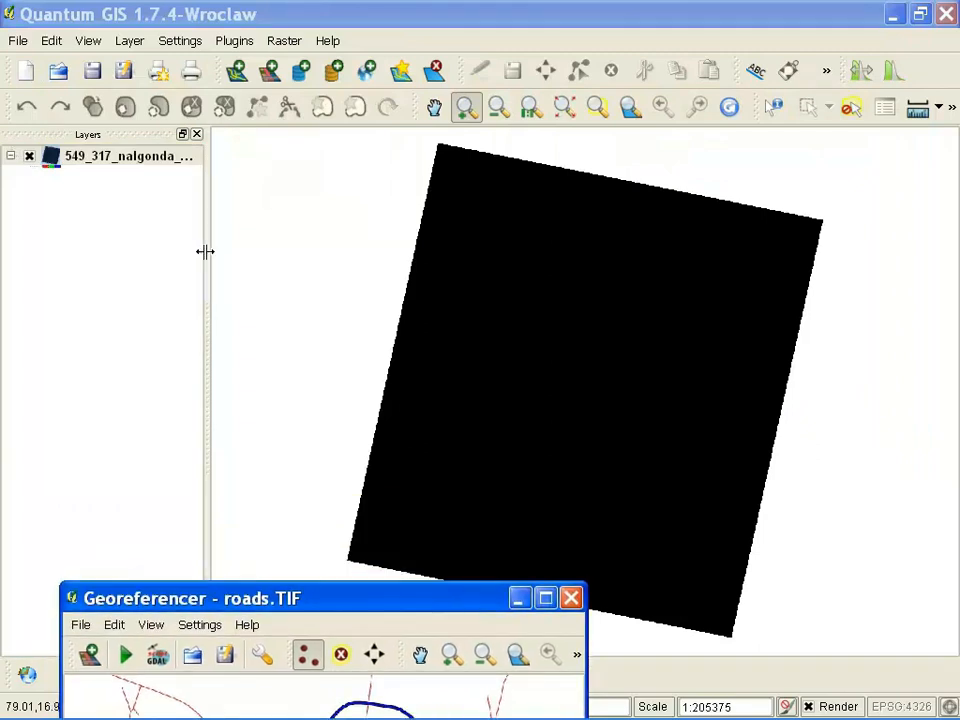
pyautogui.rightClick(128, 165)
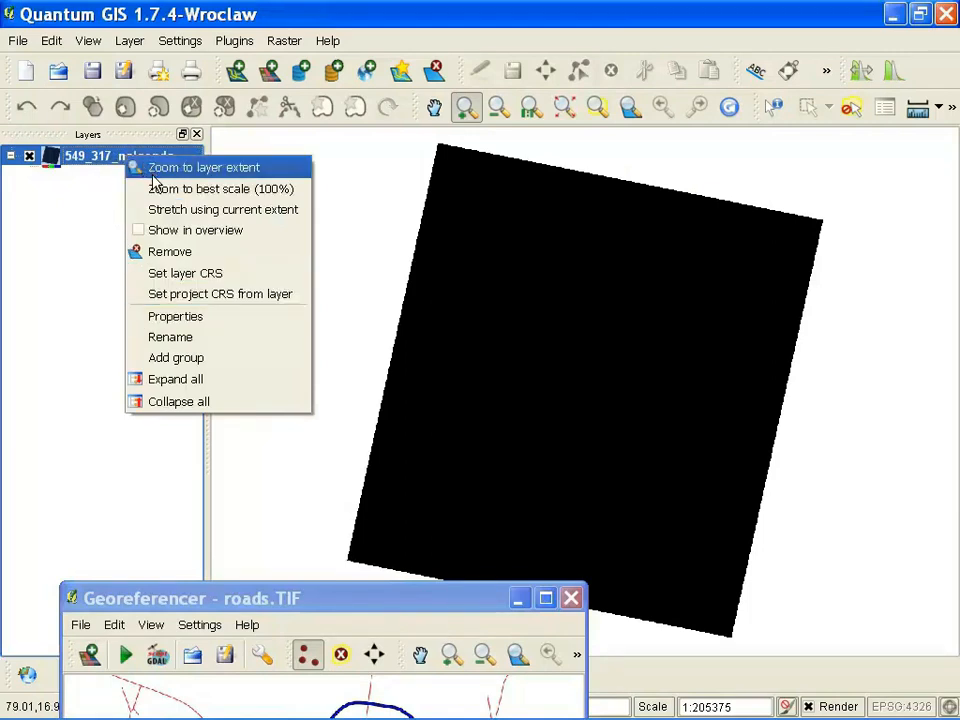
pyautogui.click(149, 322)
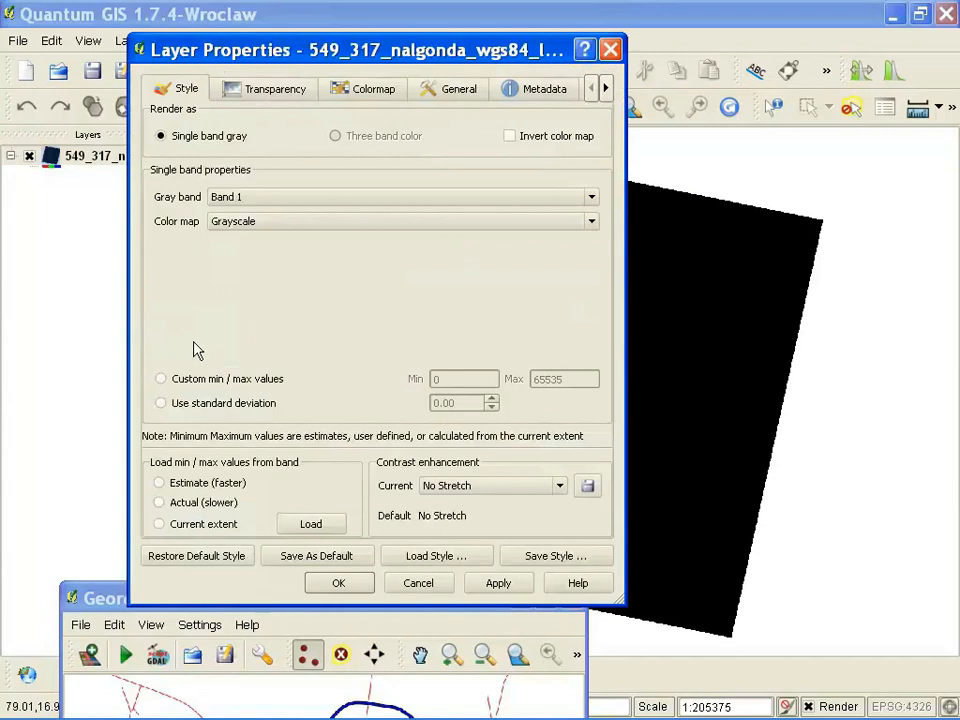
pyautogui.click(161, 403)
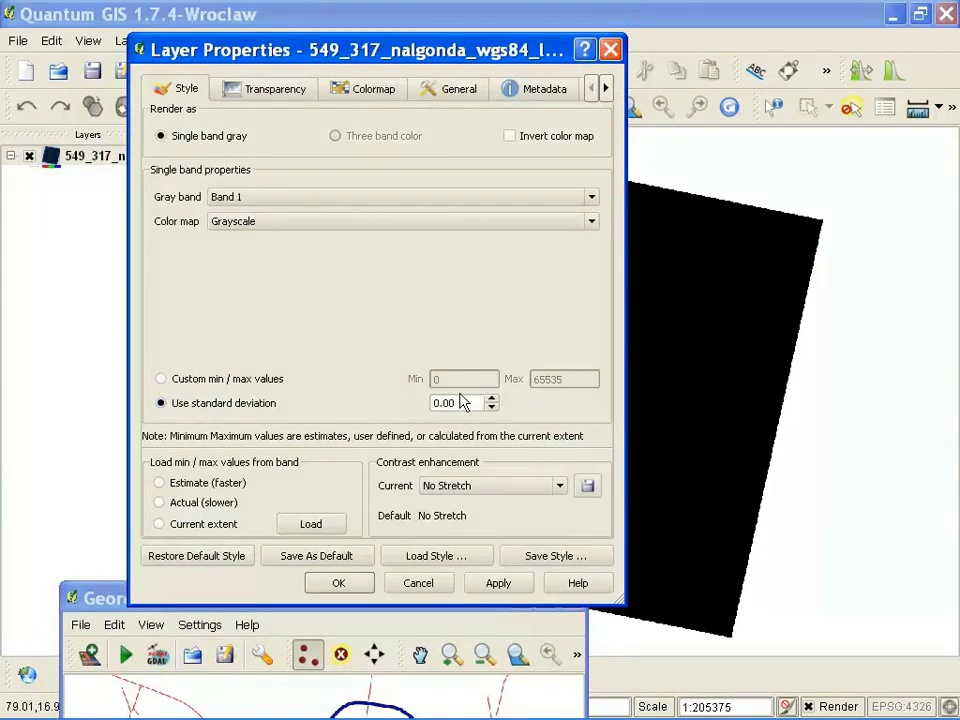
pyautogui.moveTo(461, 402); pyautogui.dragTo(429, 404)
pyautogui.write('2')
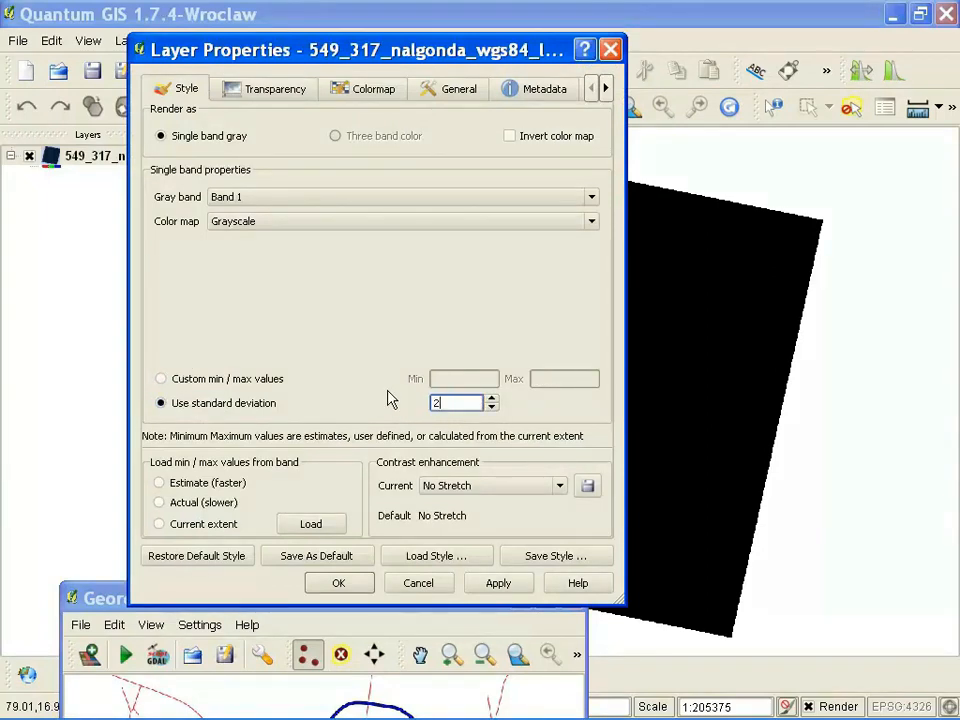
pyautogui.click(440, 486)
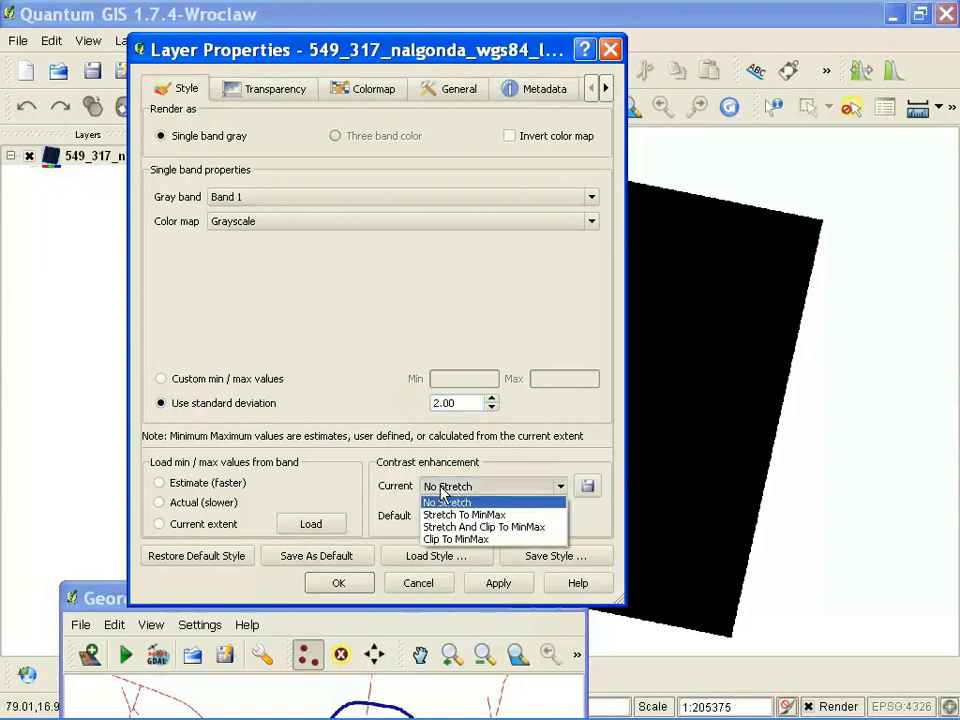
pyautogui.click(449, 516)
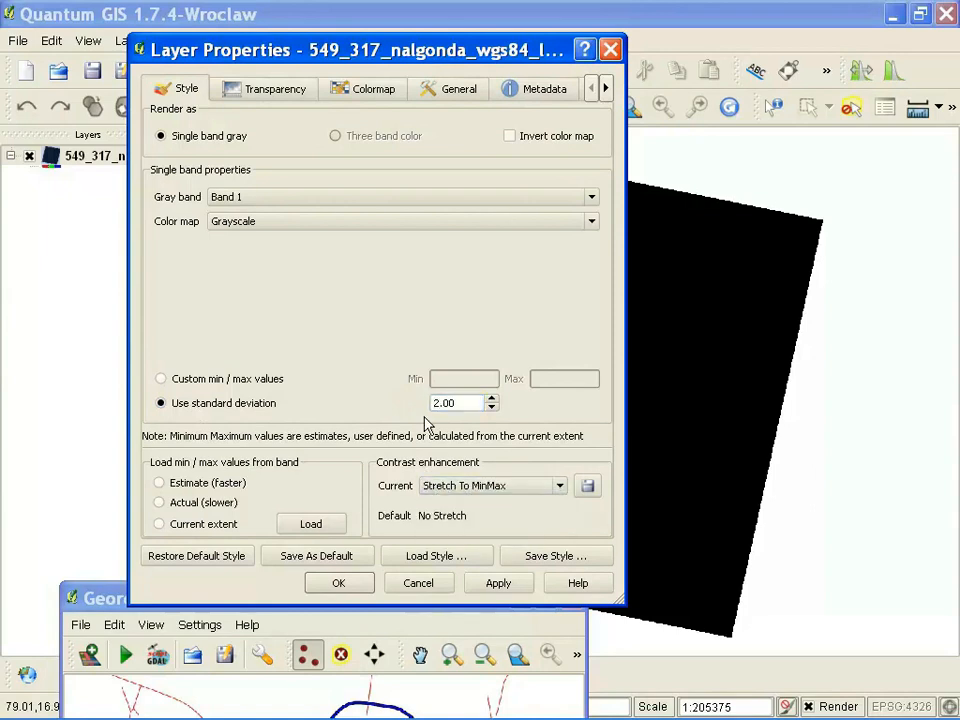
pyautogui.click(340, 584)
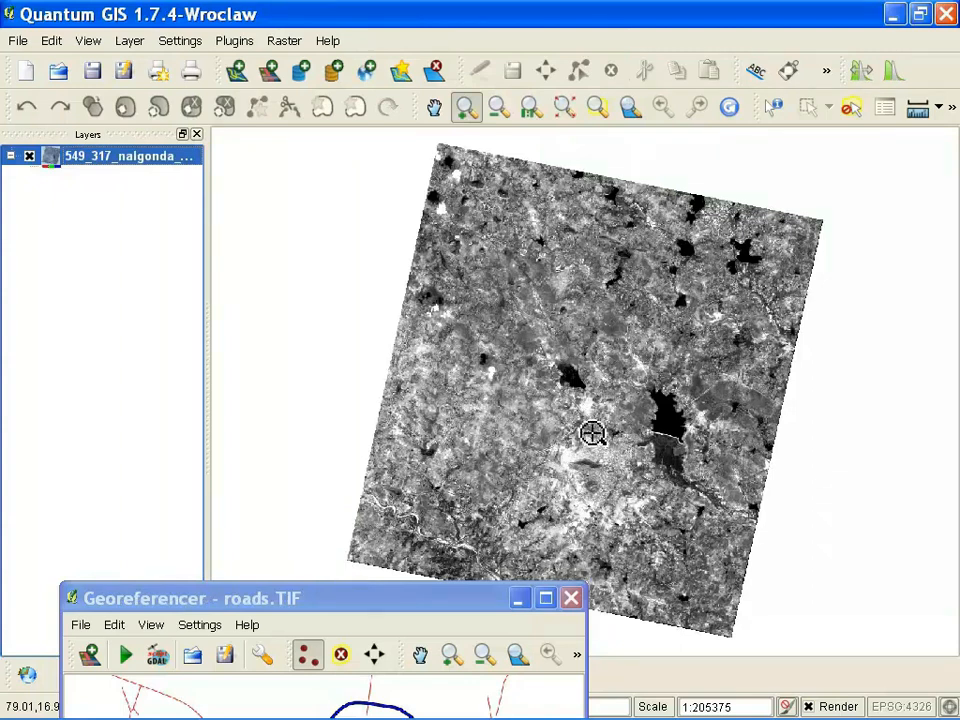
# Arrange the Georeferencer window beside the satellite image and zoom the main map to the canal and roads west of the large lake.
pyautogui.click(400, 598)
pyautogui.moveTo(400, 598); pyautogui.dragTo(373, 162)
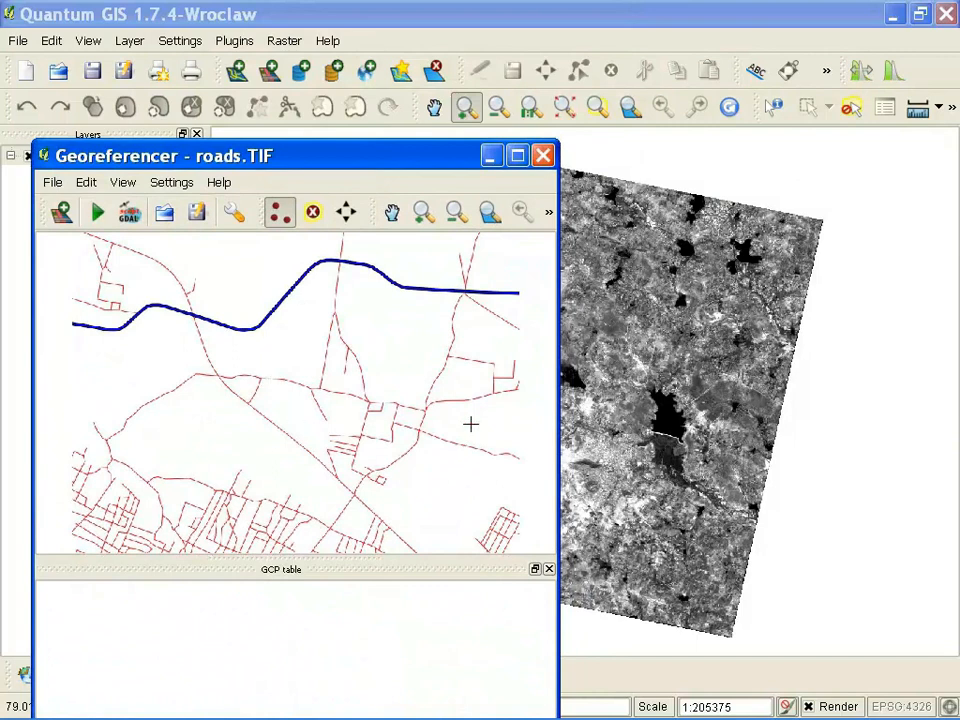
pyautogui.moveTo(338, 165); pyautogui.dragTo(342, 498)
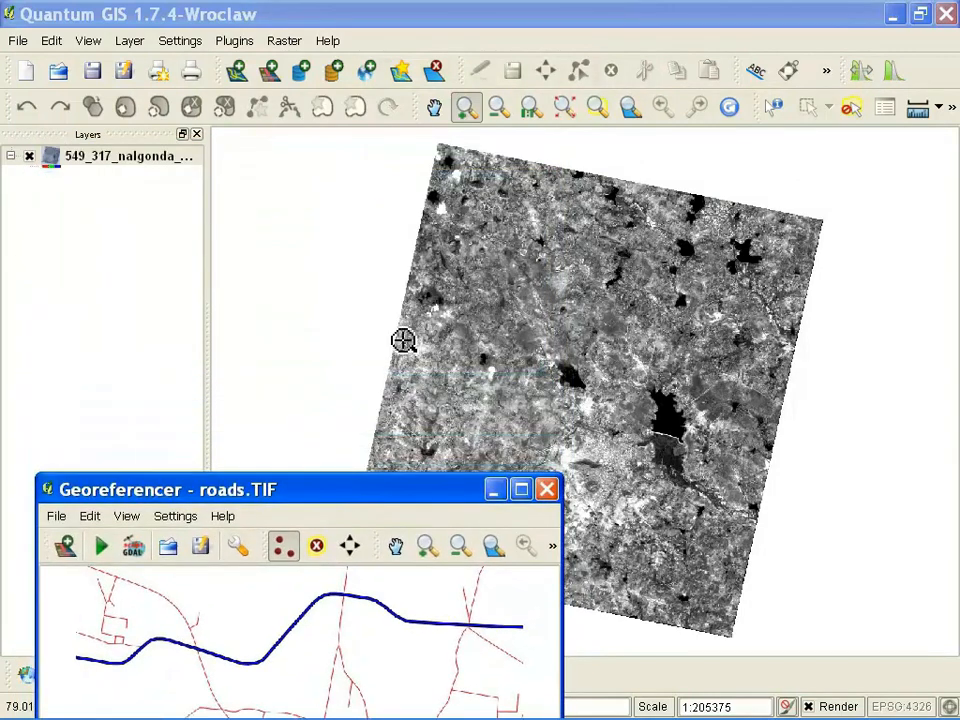
pyautogui.moveTo(452, 500); pyautogui.dragTo(412, 208)
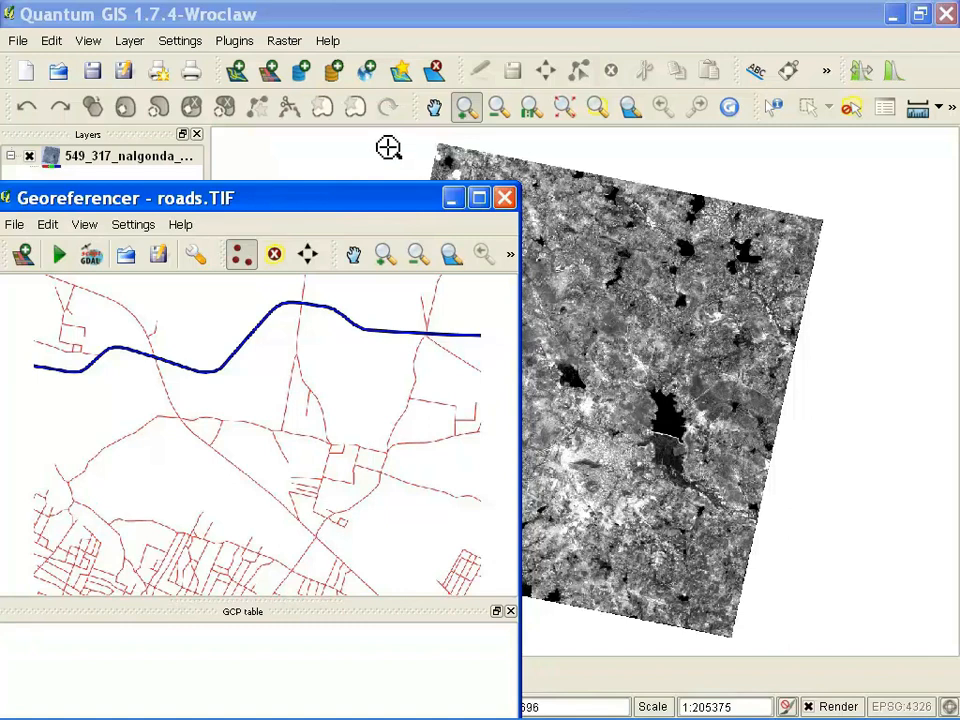
pyautogui.click(397, 14)
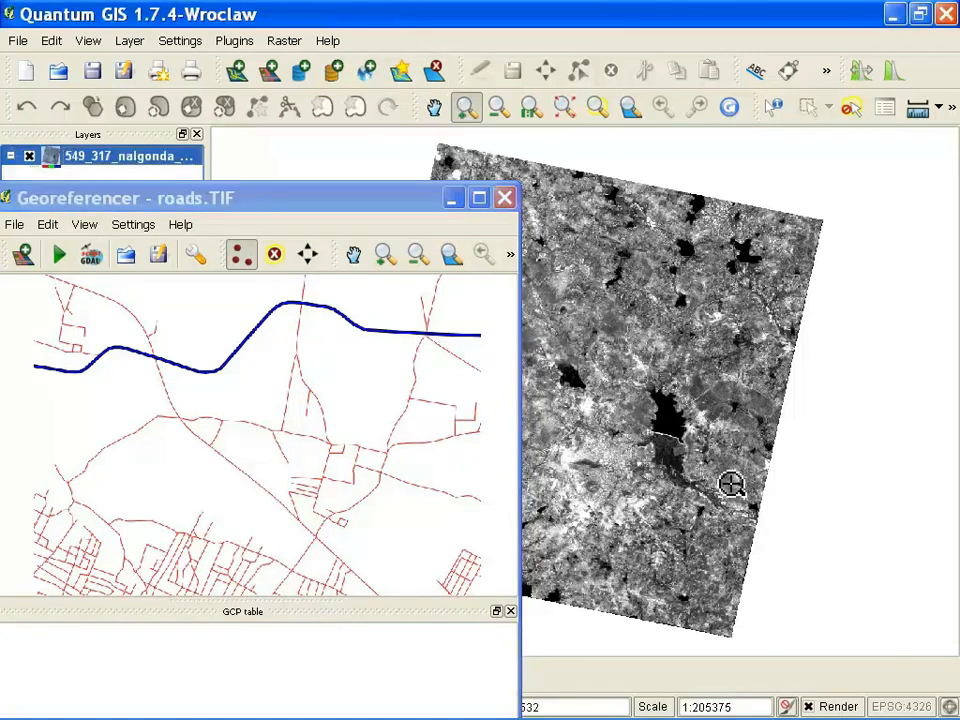
pyautogui.moveTo(565, 395); pyautogui.dragTo(684, 500)
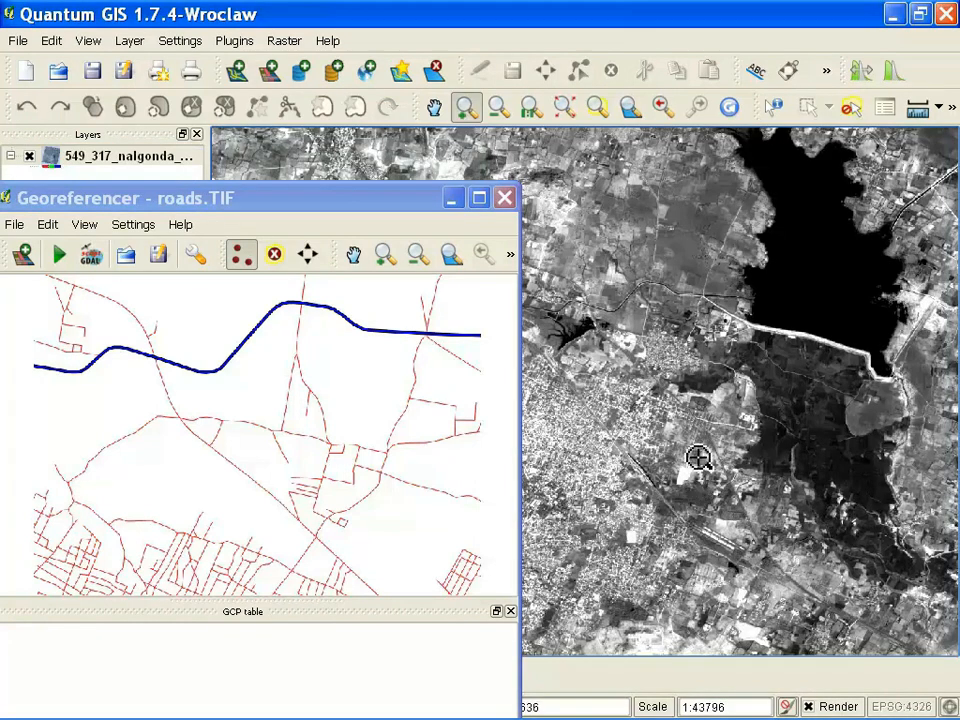
pyautogui.moveTo(571, 238); pyautogui.dragTo(754, 448)
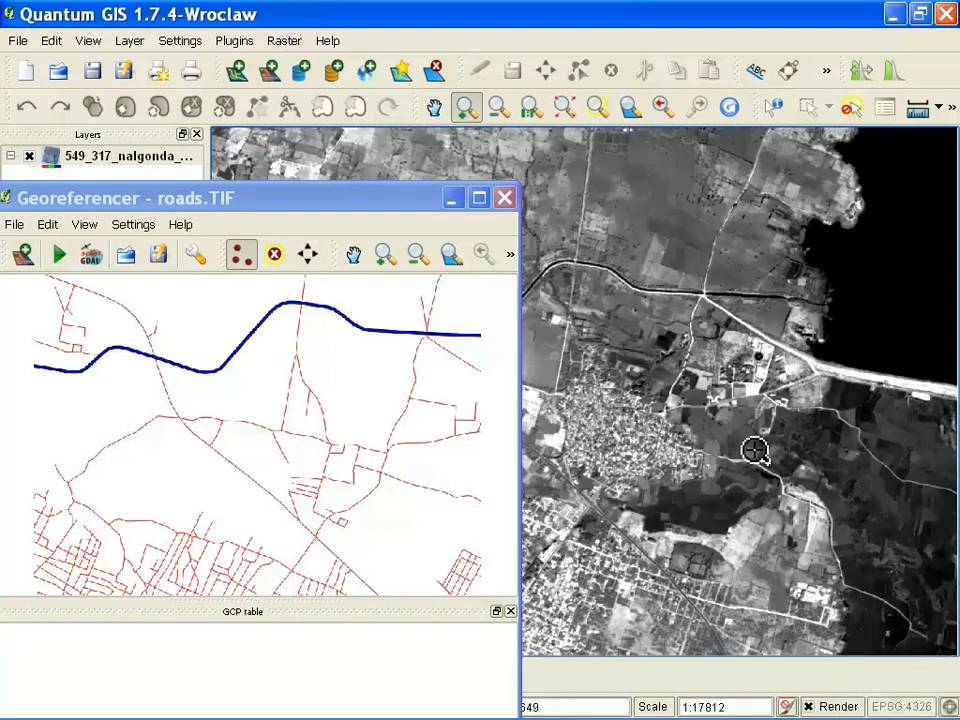
# Arrange the Georeferencer window beside the satellite image and pan the main map to show the western canal crossing and the town.
pyautogui.moveTo(376, 198); pyautogui.dragTo(258, 138)
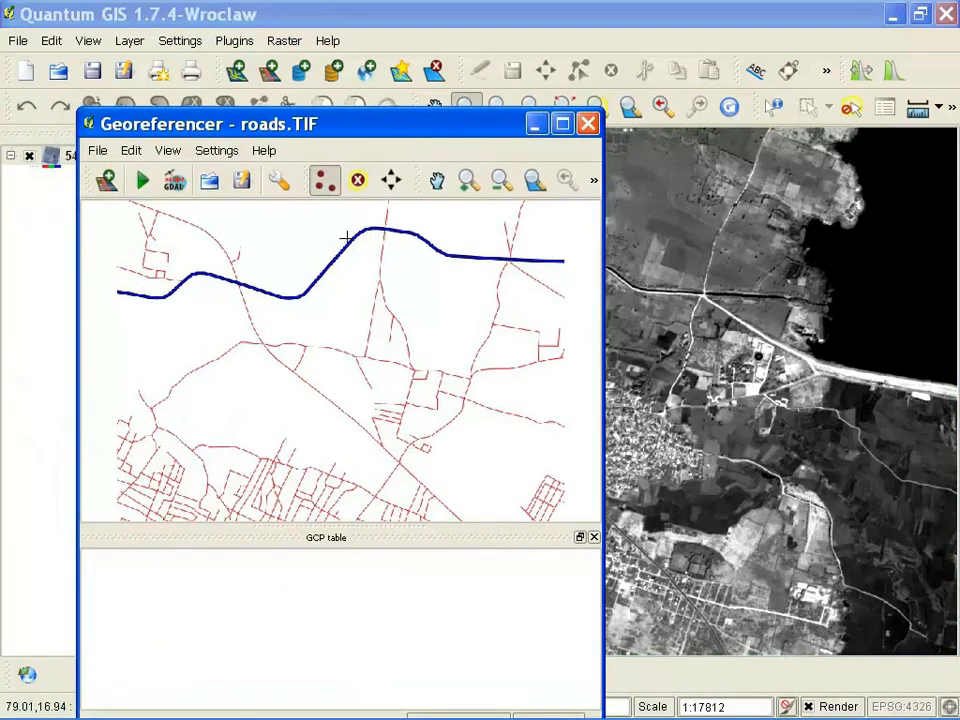
pyautogui.moveTo(392, 129); pyautogui.dragTo(148, 110)
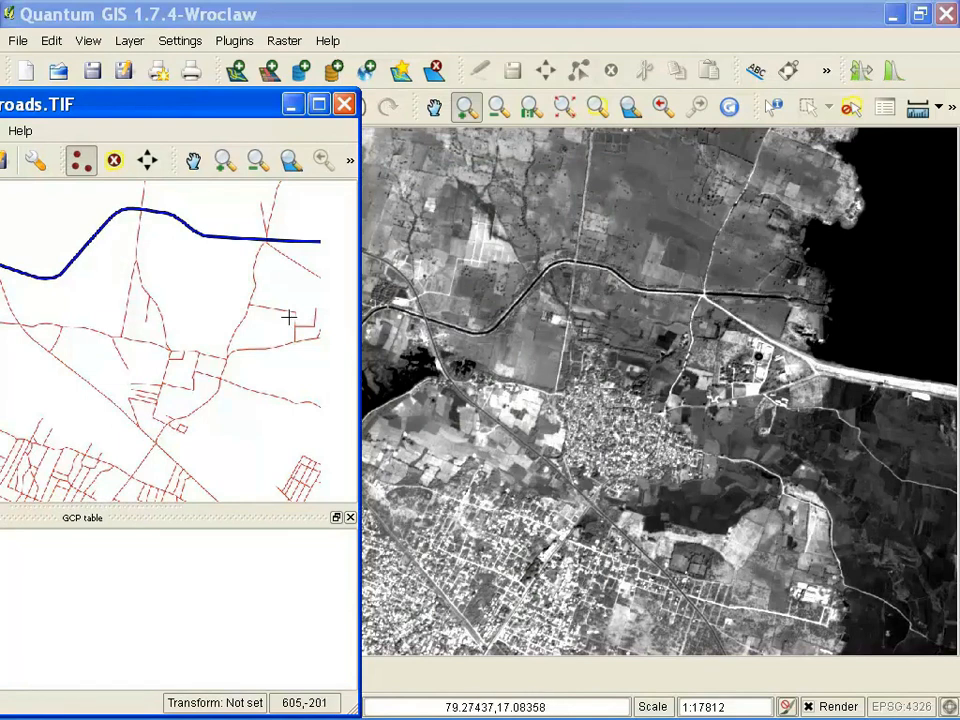
pyautogui.moveTo(243, 108); pyautogui.dragTo(397, 116)
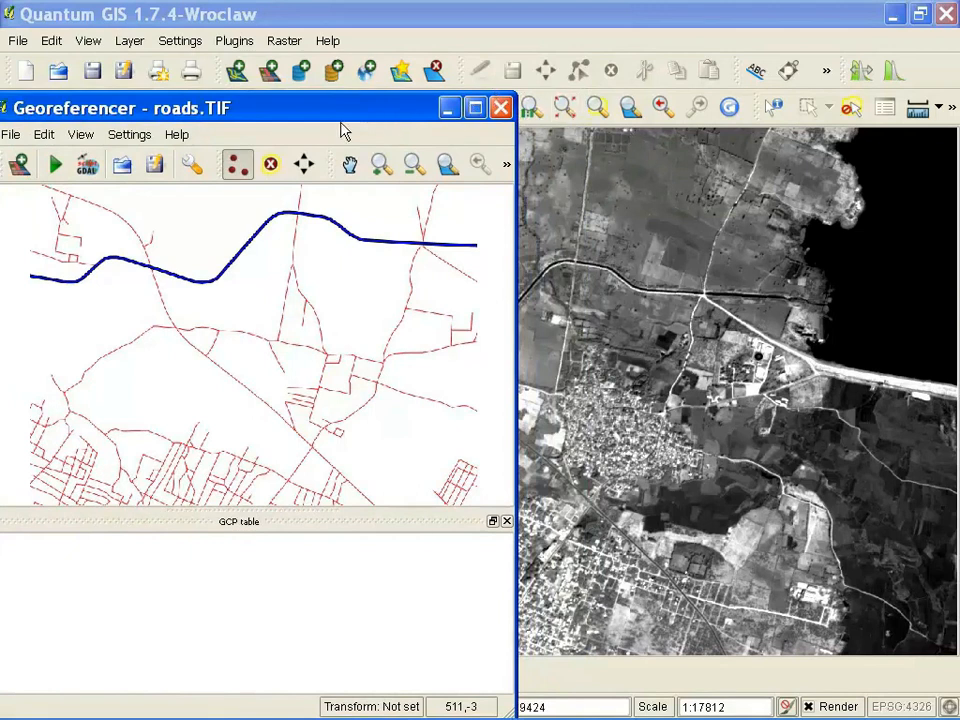
pyautogui.moveTo(336, 117); pyautogui.dragTo(265, 240)
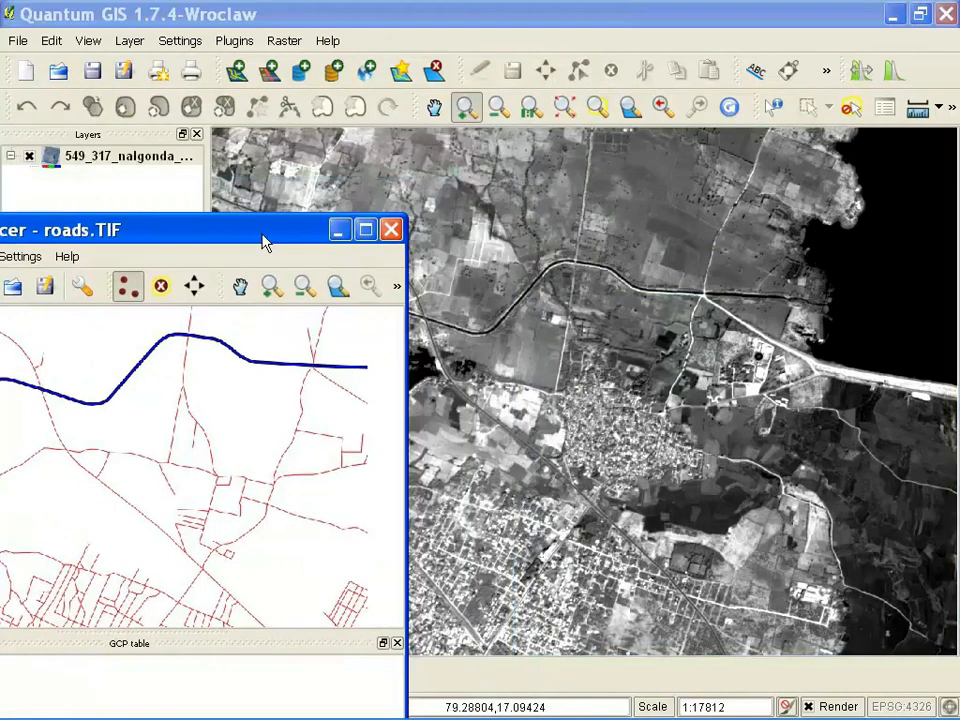
pyautogui.click(435, 107)
pyautogui.moveTo(476, 407); pyautogui.dragTo(602, 346)
pyautogui.moveTo(300, 238); pyautogui.dragTo(379, 102)
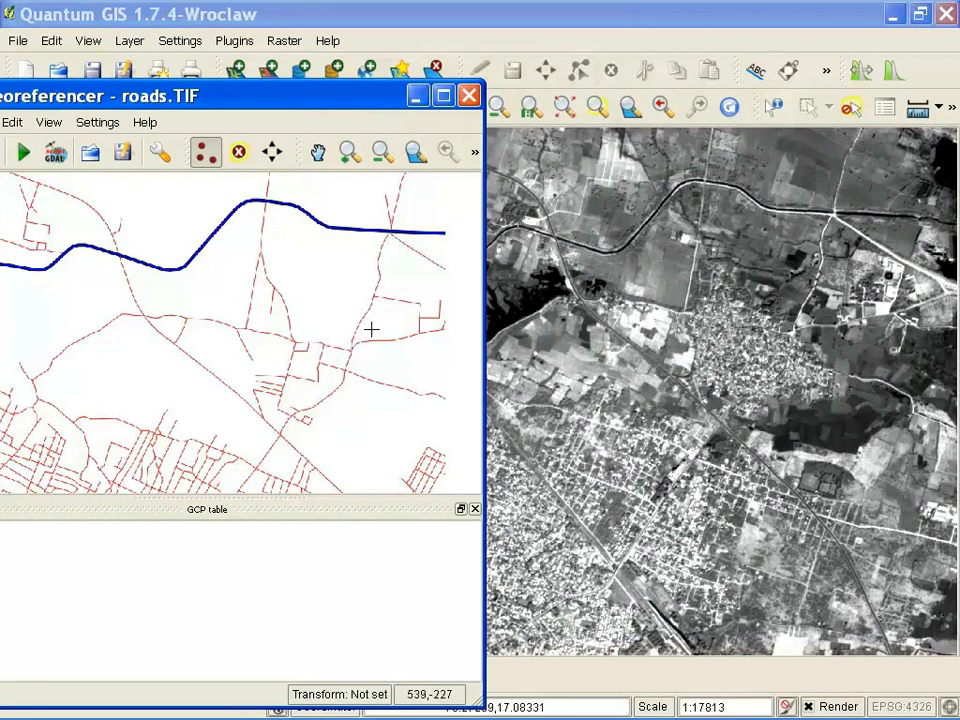
pyautogui.moveTo(336, 100); pyautogui.dragTo(340, 160)
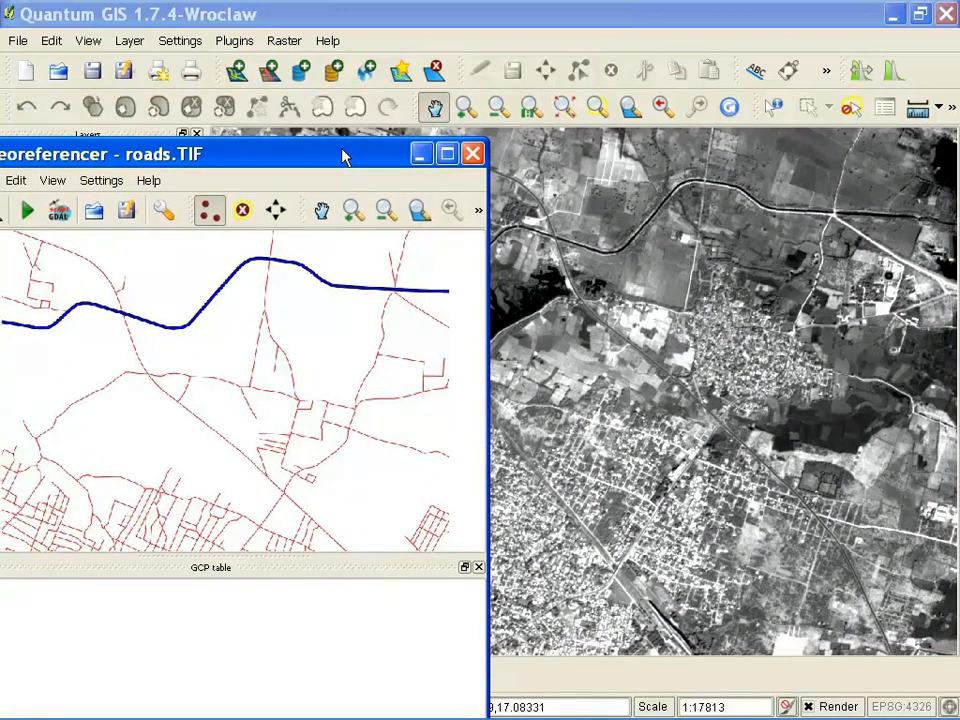
pyautogui.moveTo(342, 157); pyautogui.dragTo(362, 157)
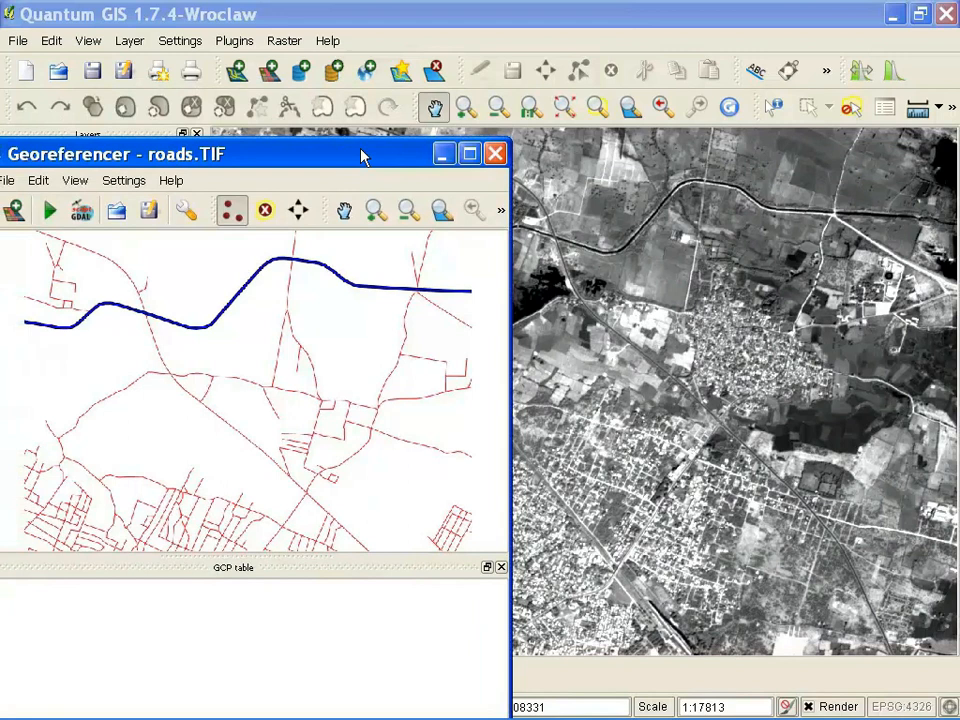
# Add a control point on the roads raster where the western road line crosses the blue canal.
pyautogui.click(231, 212)
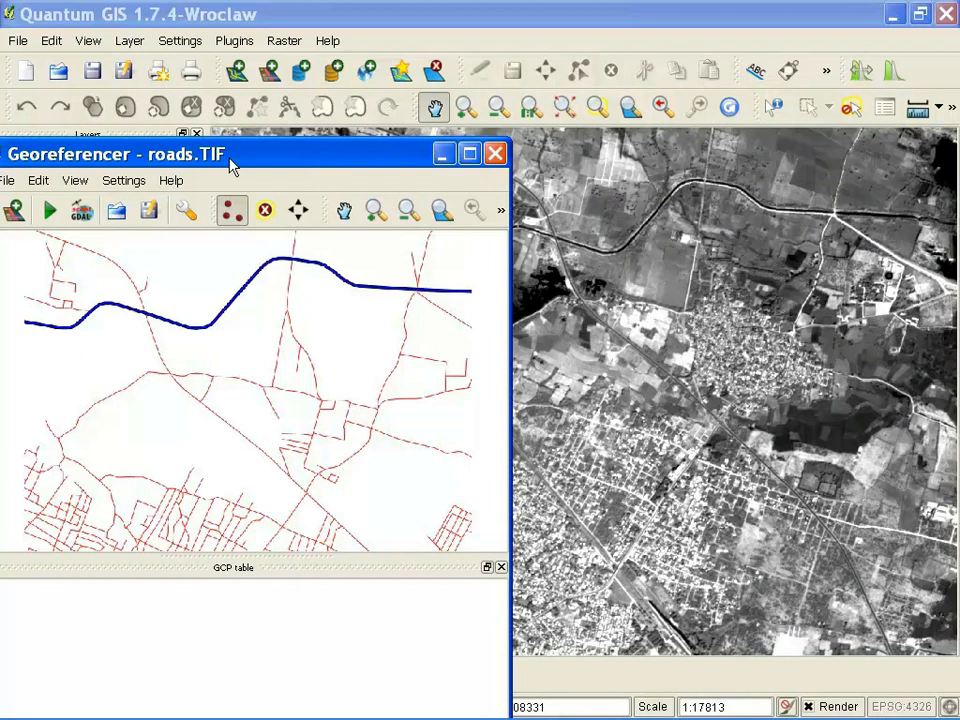
pyautogui.moveTo(232, 166); pyautogui.dragTo(256, 106)
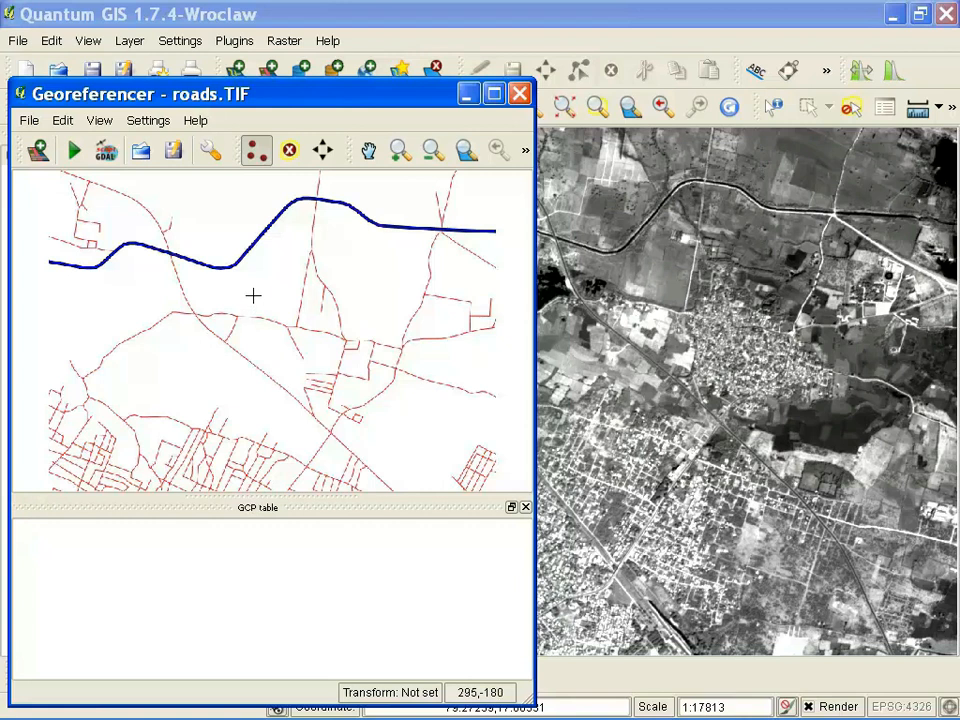
pyautogui.click(169, 254)
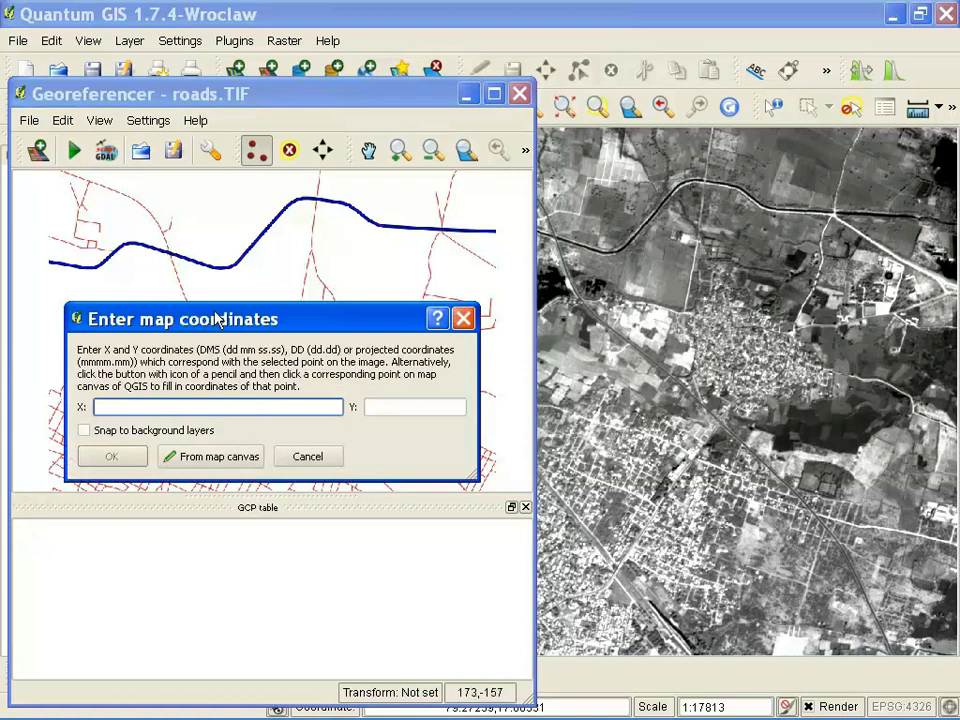
pyautogui.moveTo(218, 318); pyautogui.dragTo(168, 238)
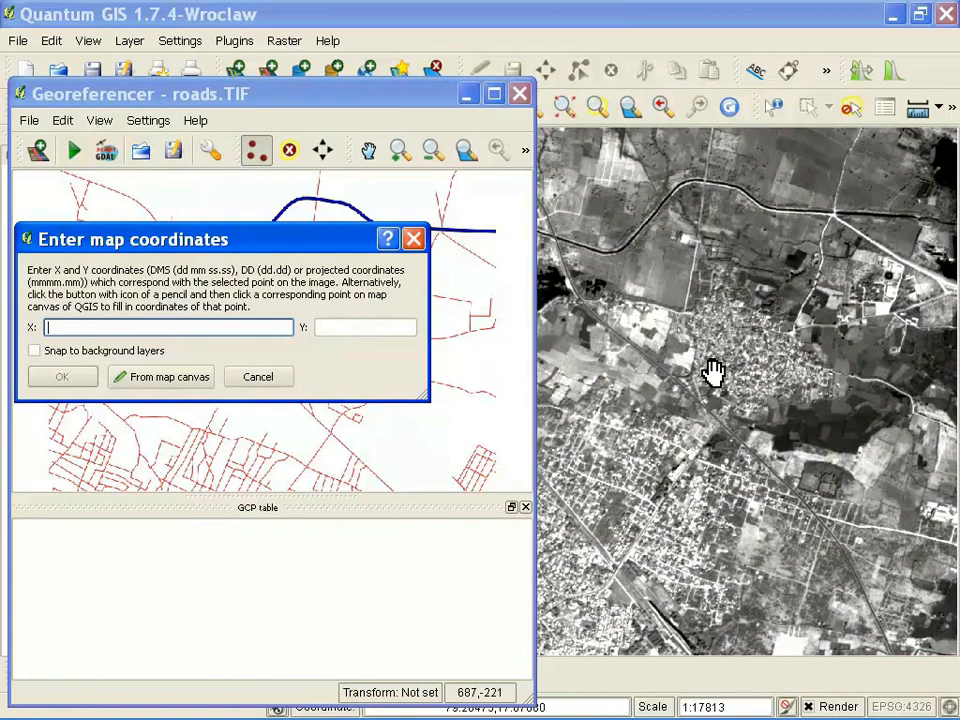
pyautogui.moveTo(106, 240); pyautogui.dragTo(118, 337)
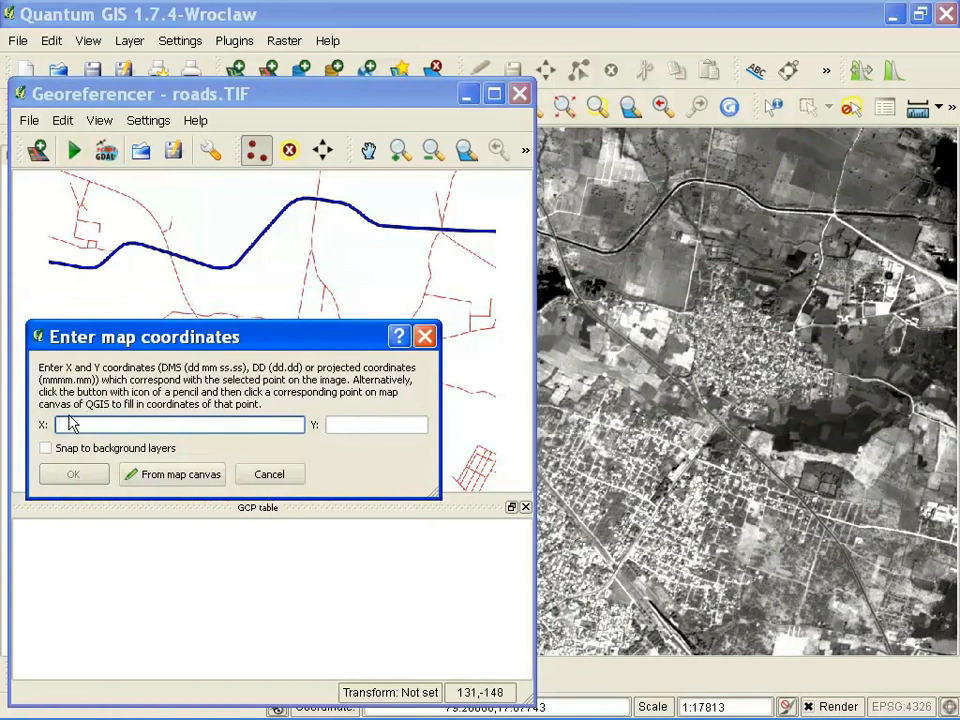
pyautogui.write('12')
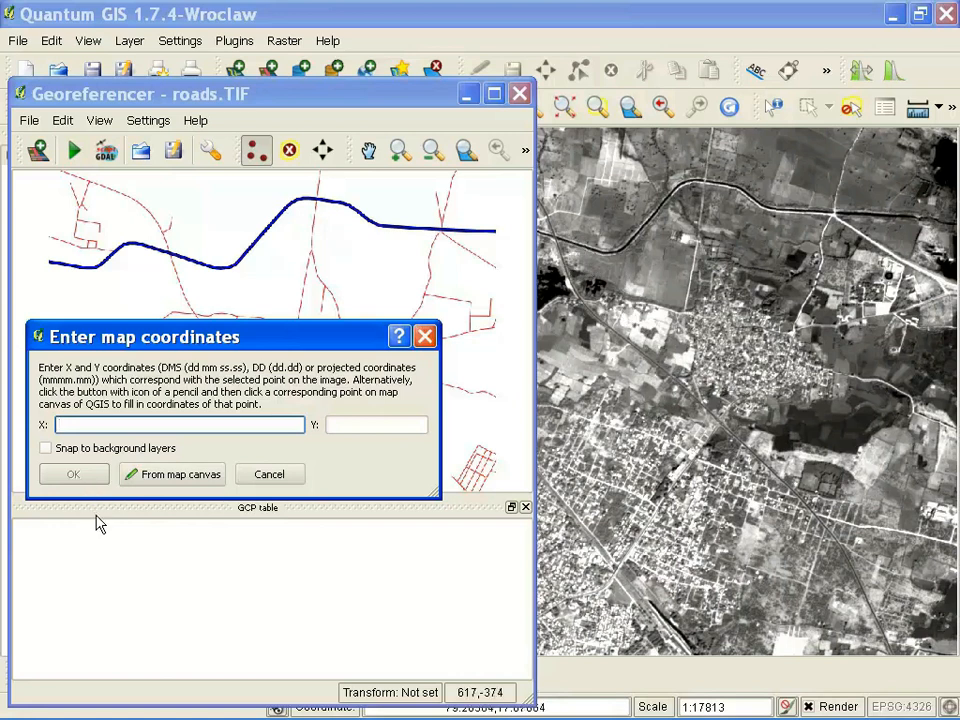
# Assign the point map coordinates from the matching canal crossing on the satellite image, about X 79.27626, Y 17.08388, and accept them.
pyautogui.click(168, 483)
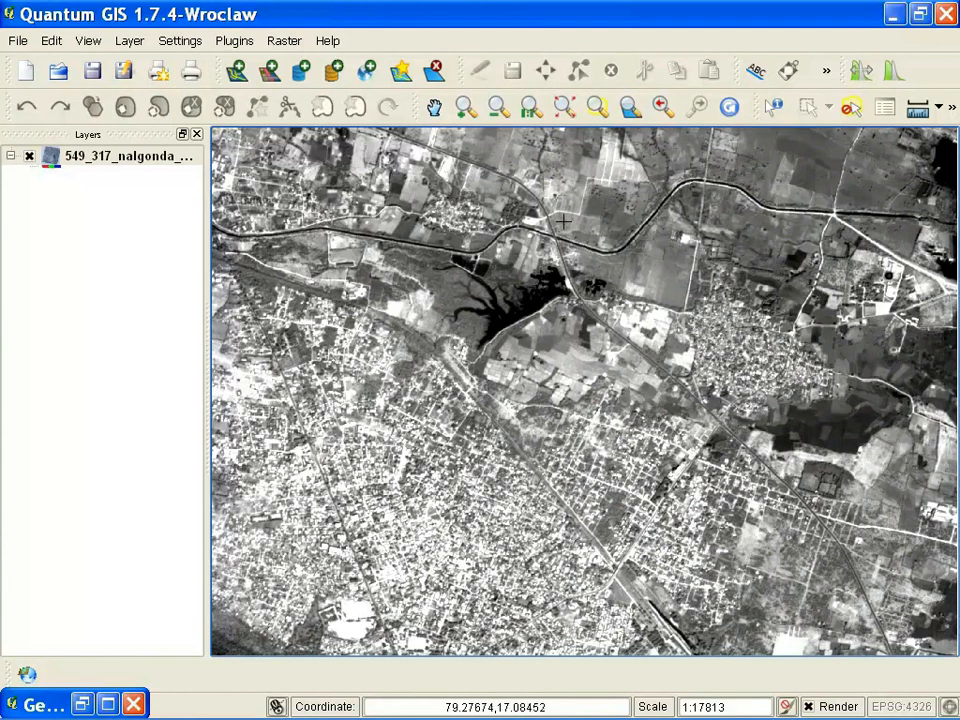
pyautogui.click(466, 108)
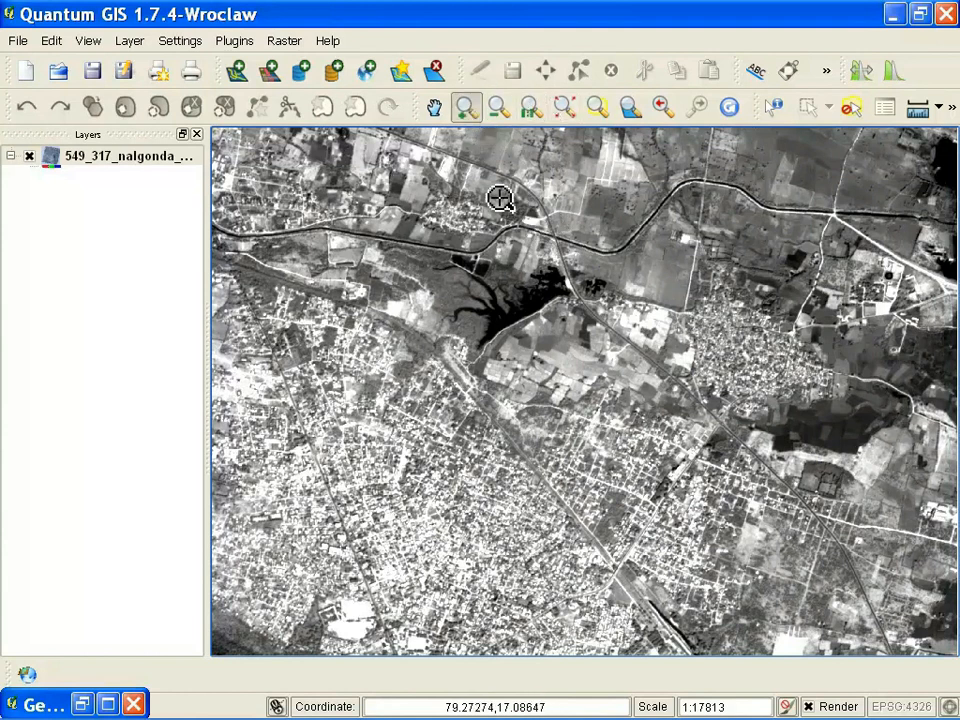
pyautogui.moveTo(494, 181); pyautogui.dragTo(666, 339)
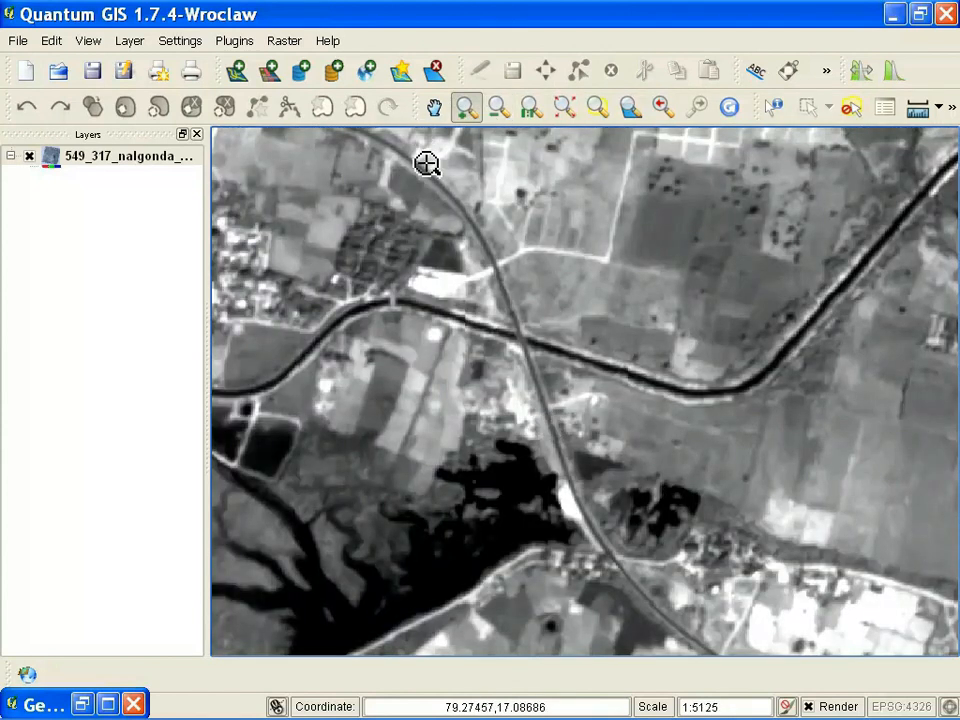
pyautogui.moveTo(400, 718)
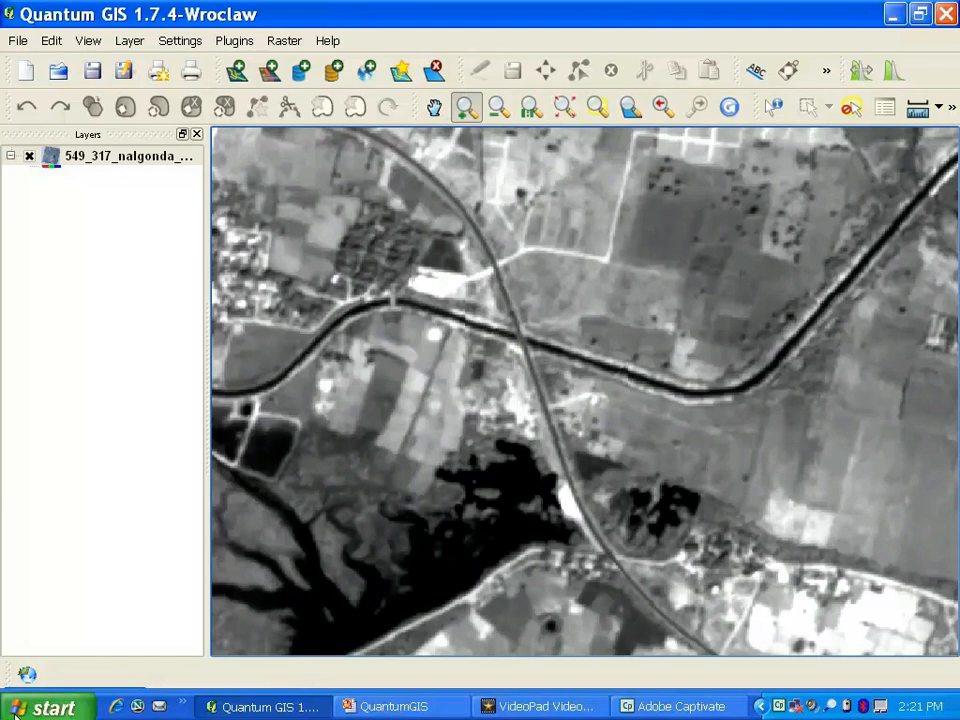
pyautogui.moveTo(56, 708); pyautogui.dragTo(160, 265)
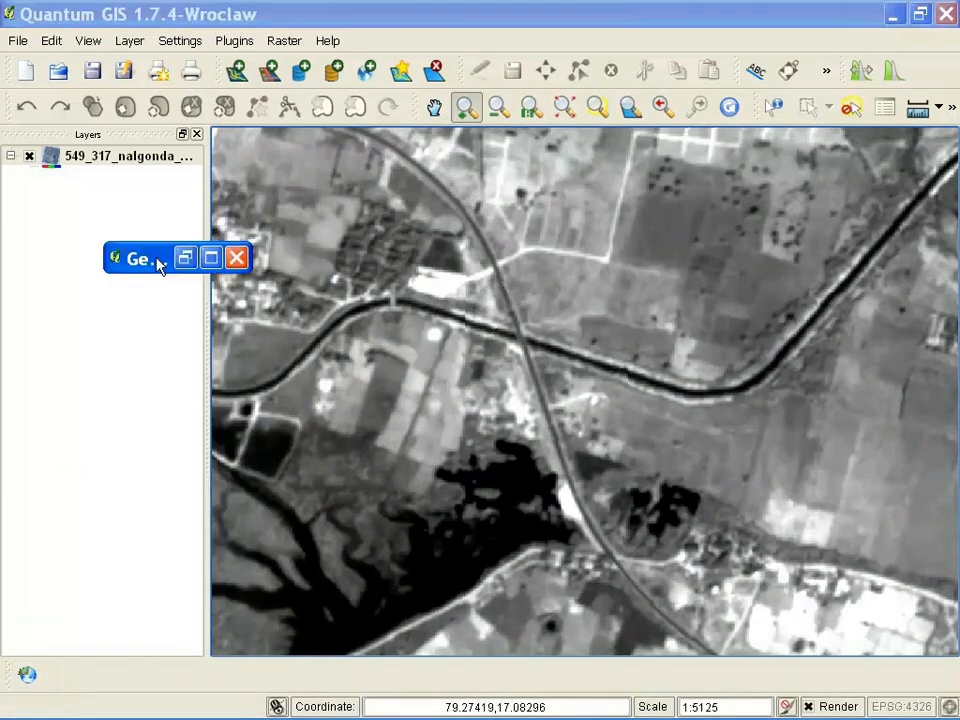
pyautogui.doubleClick(138, 258)
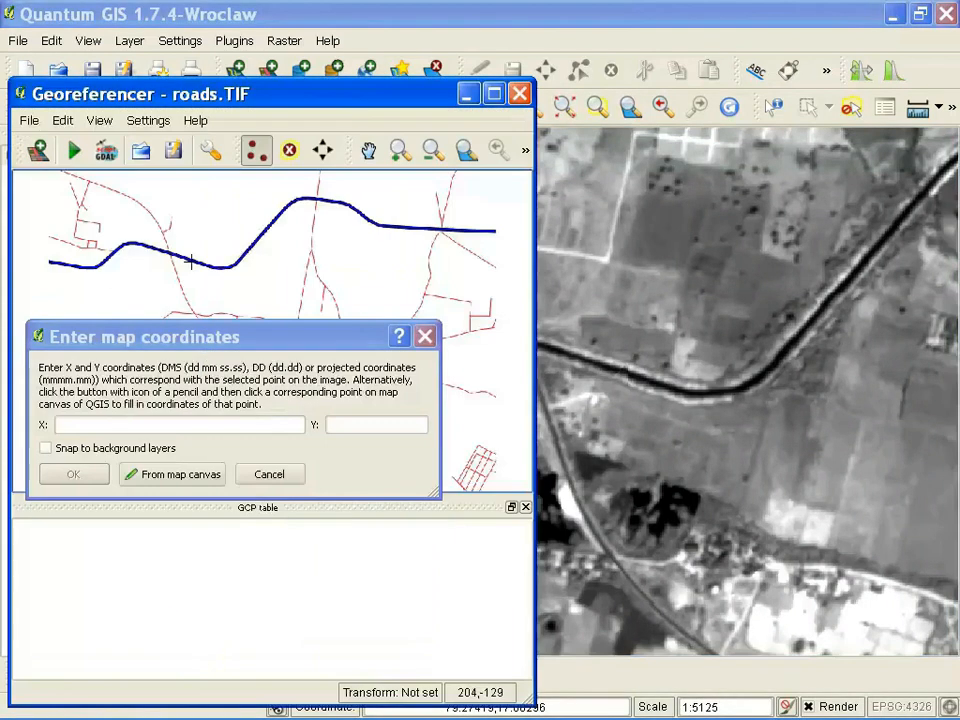
pyautogui.click(172, 475)
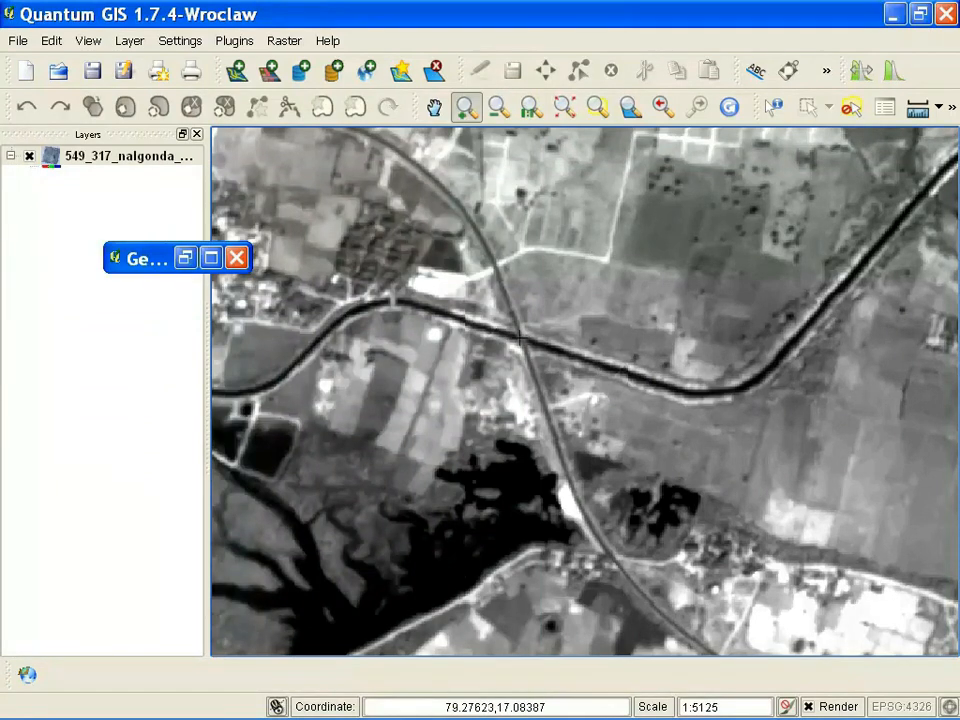
pyautogui.click(524, 333)
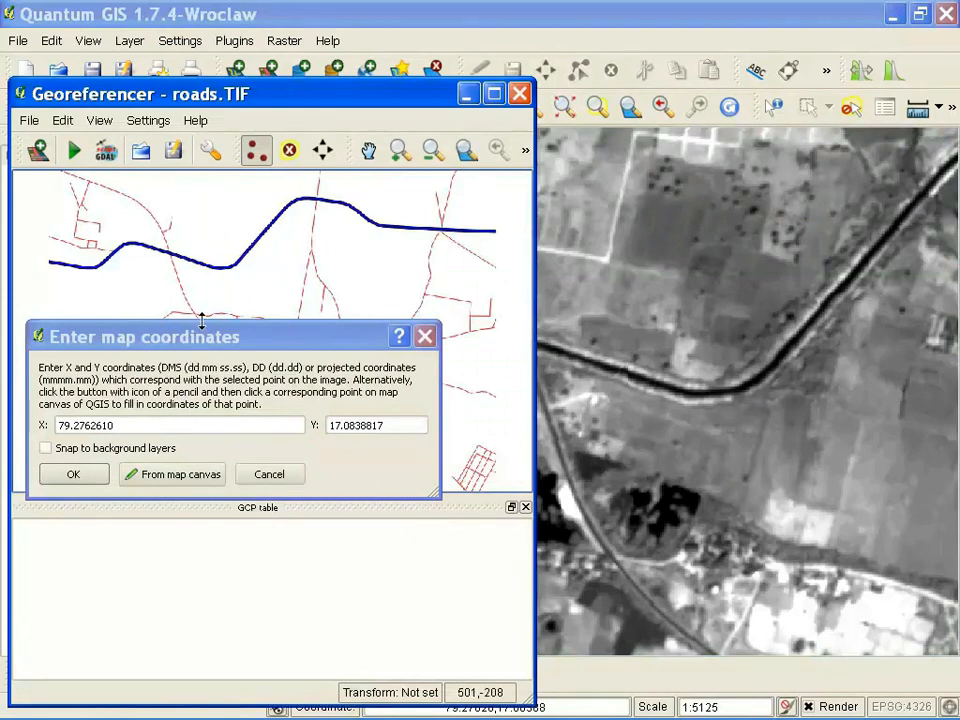
pyautogui.moveTo(205, 340); pyautogui.dragTo(219, 272)
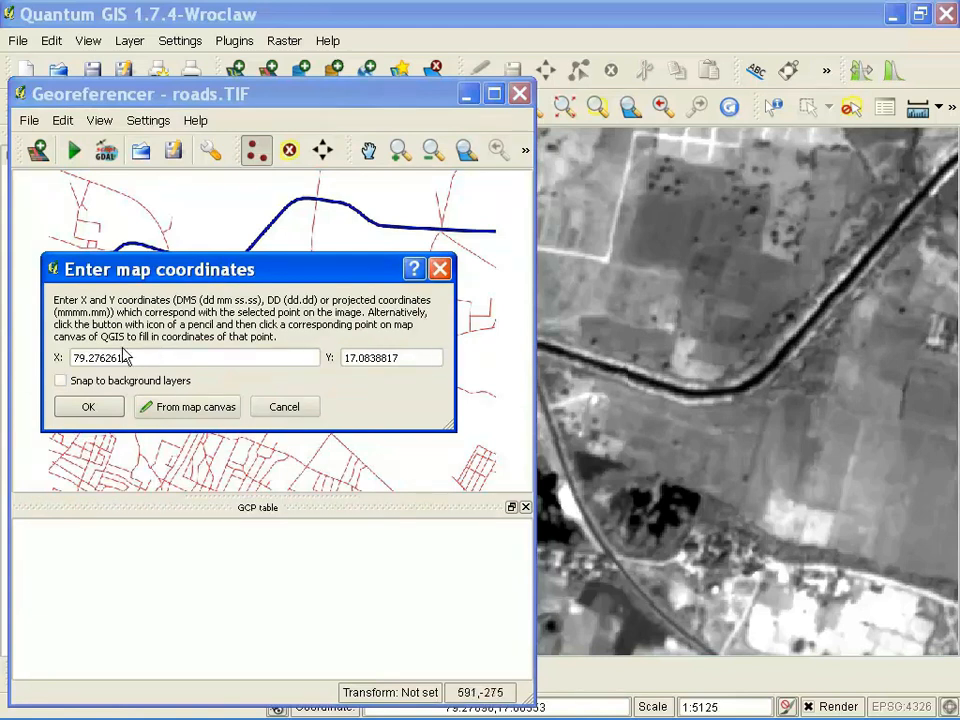
pyautogui.click(88, 407)
# Add a second control point on the roads raster where the eastern road junction meets the blue canal.
pyautogui.moveTo(360, 98); pyautogui.dragTo(293, 135)
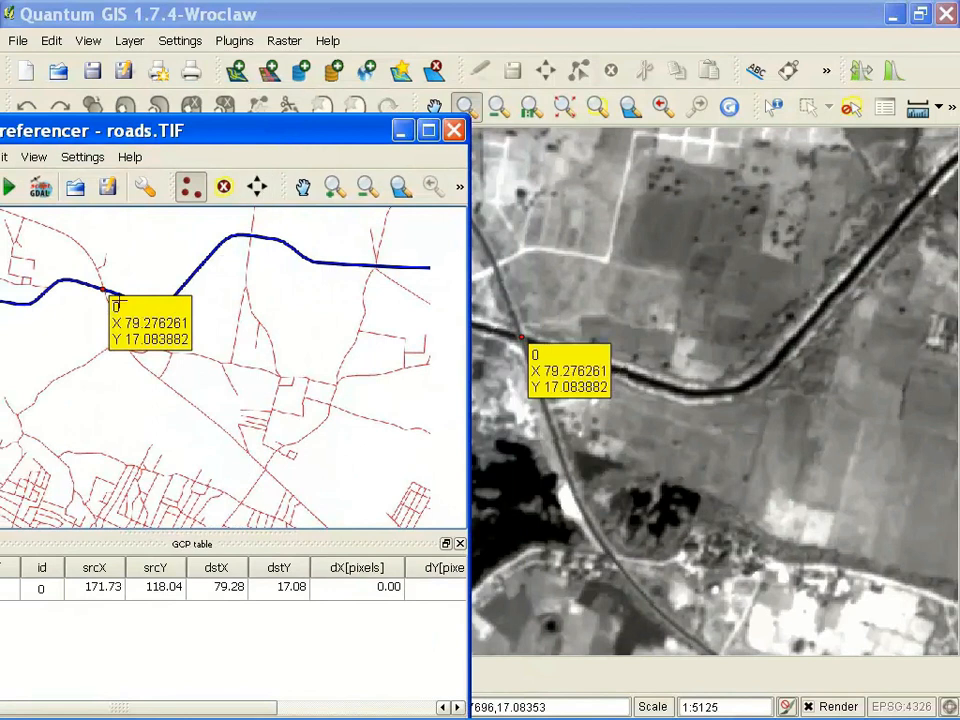
pyautogui.moveTo(98, 145); pyautogui.dragTo(111, 131)
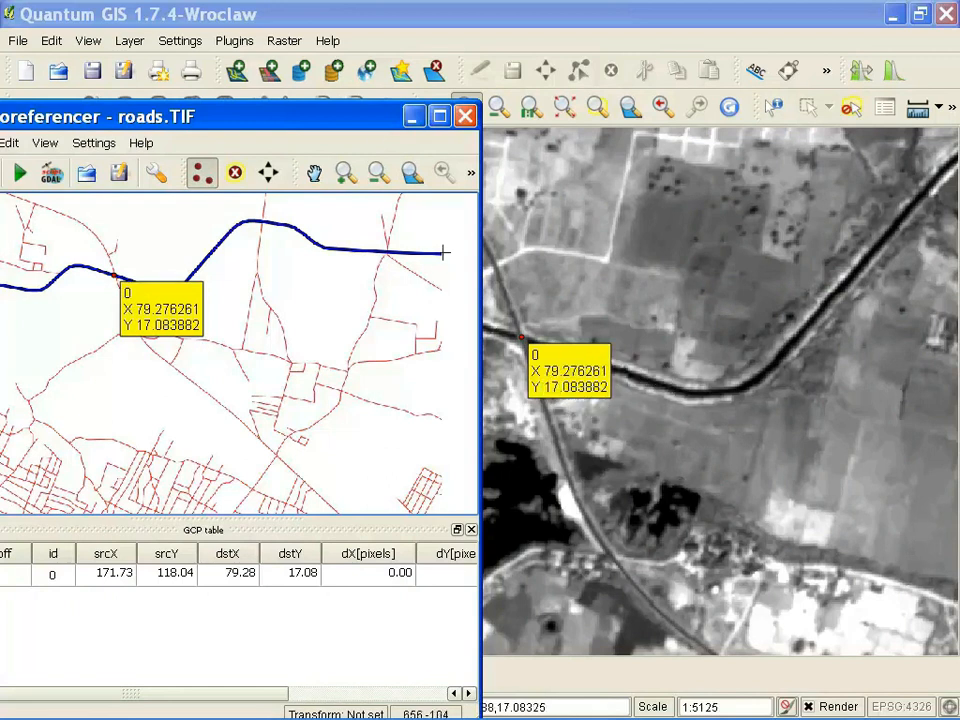
pyautogui.moveTo(348, 130); pyautogui.dragTo(398, 99)
pyautogui.moveTo(415, 75); pyautogui.dragTo(380, 200)
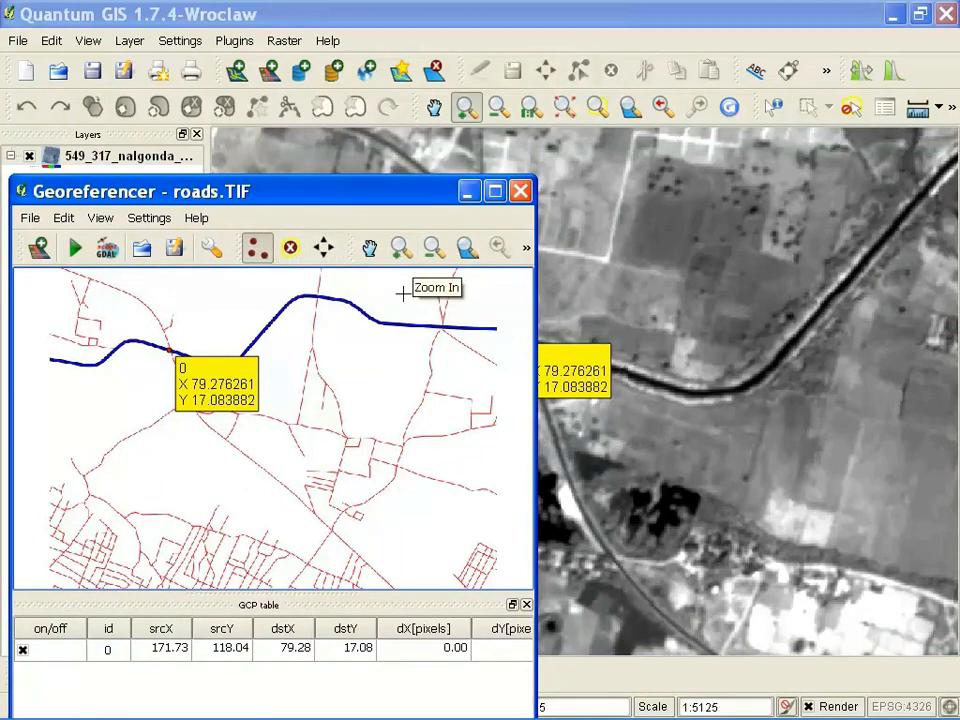
pyautogui.click(443, 326)
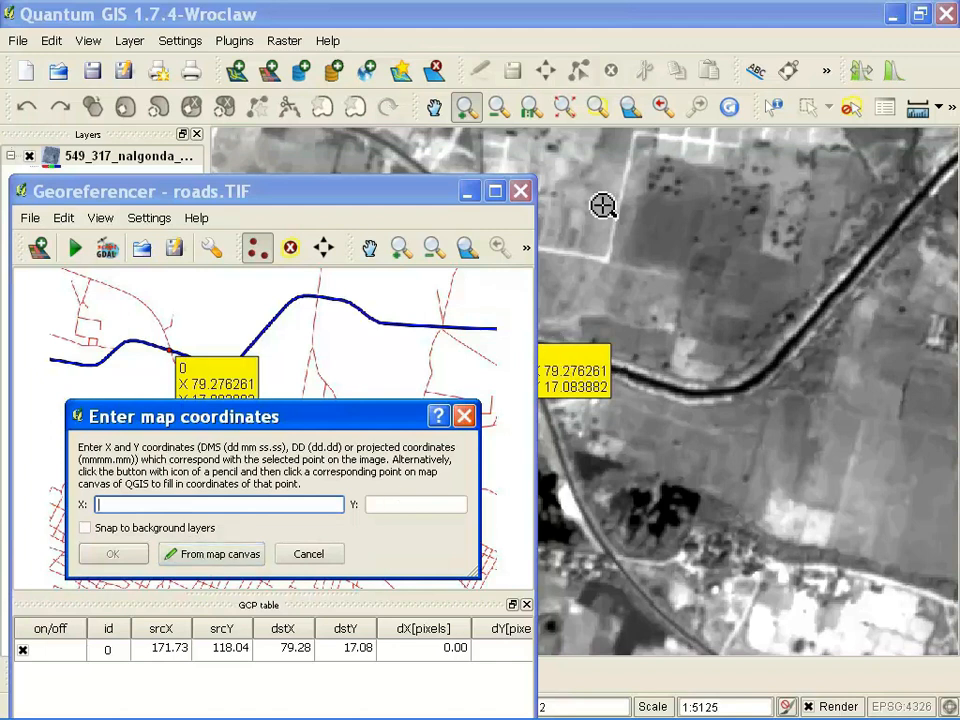
# Assign the second control point map coordinates from the matching eastern canal junction on the satellite image, about X 79.29200, Y 17.08520, and accept them.
pyautogui.click(647, 22)
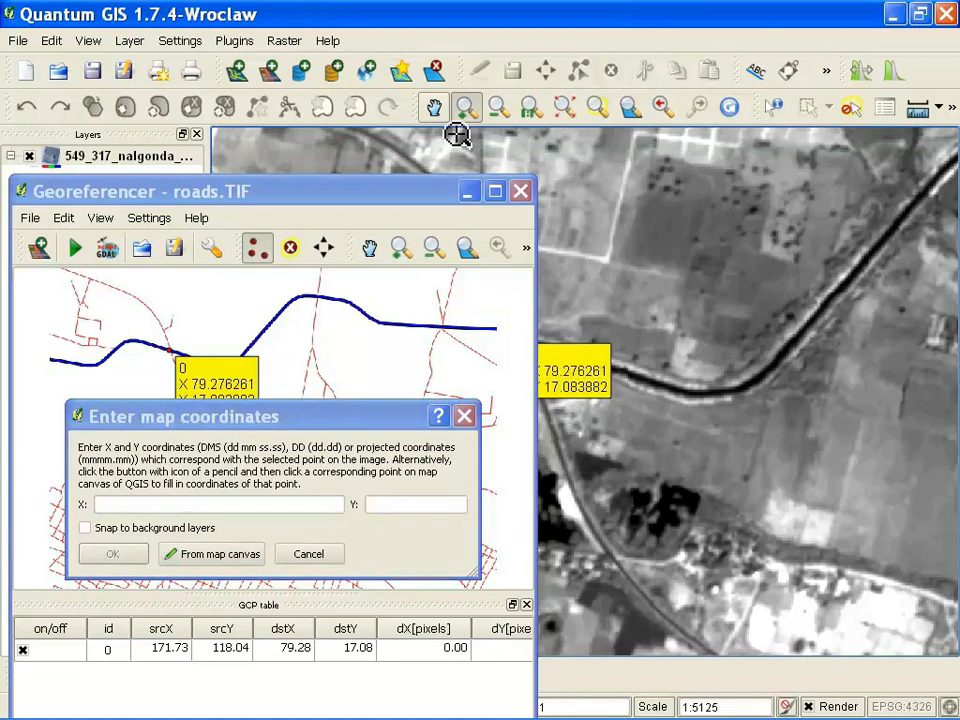
pyautogui.click(435, 108)
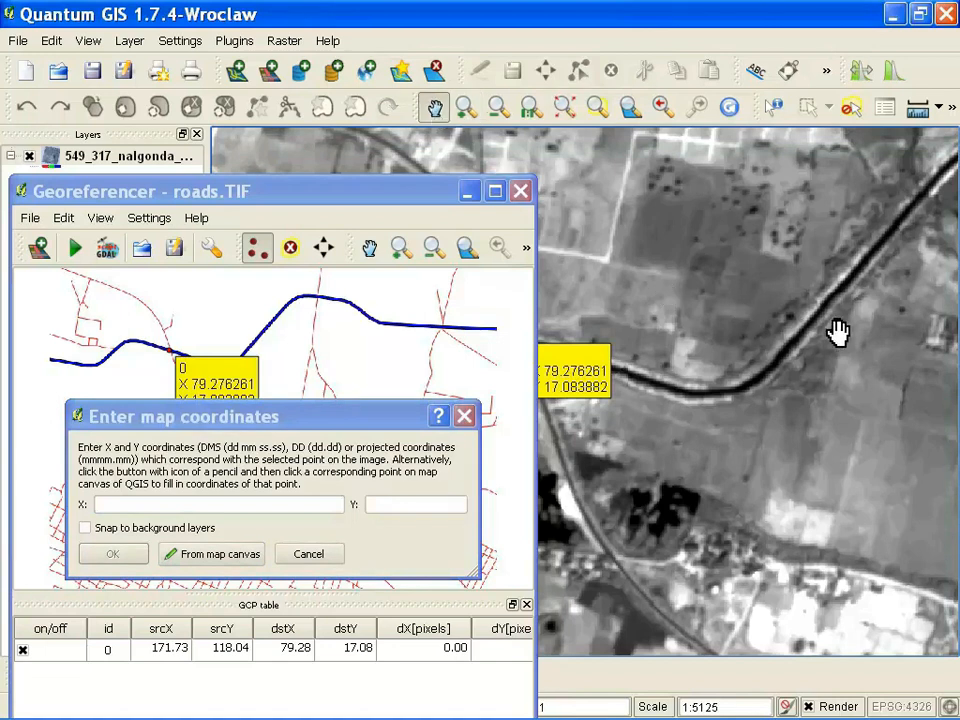
pyautogui.moveTo(868, 328); pyautogui.dragTo(578, 372)
pyautogui.moveTo(771, 328); pyautogui.dragTo(450, 347)
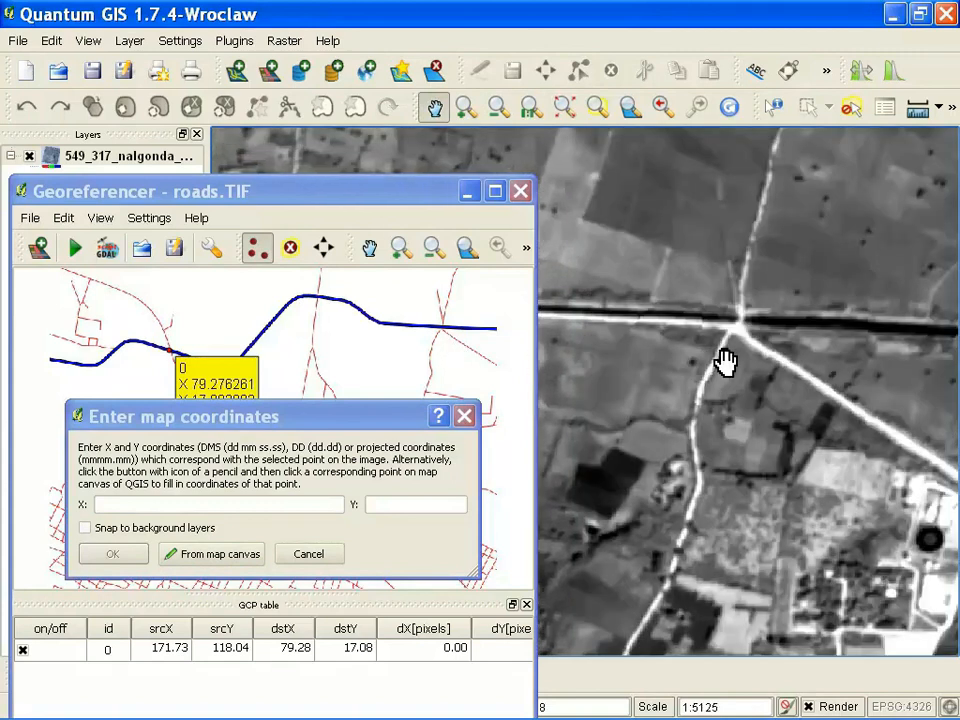
pyautogui.scroll(2, 710, 360)
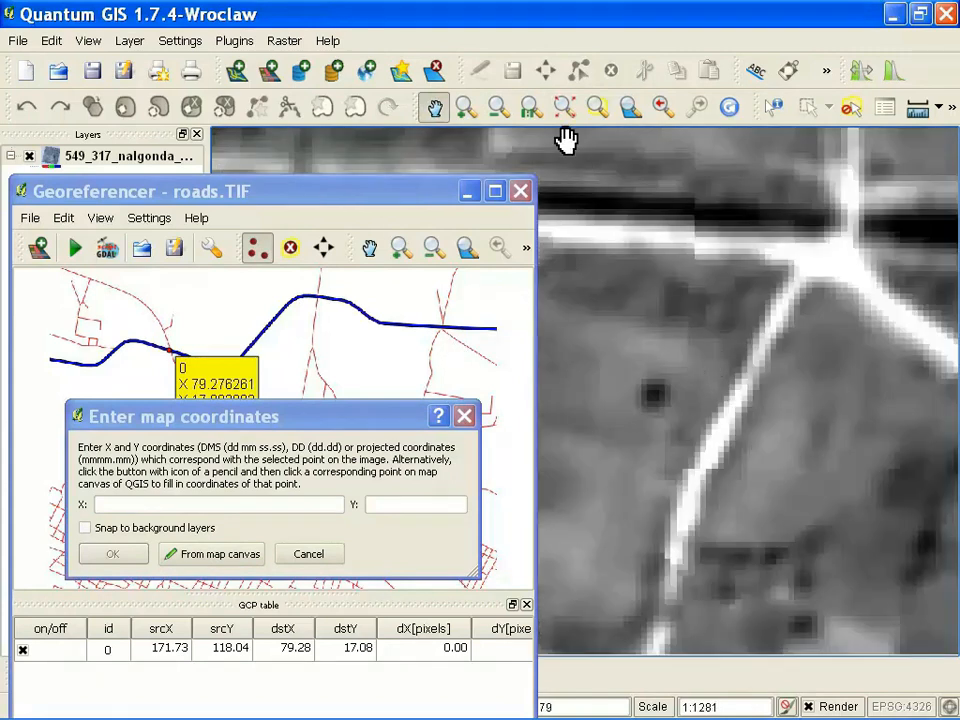
pyautogui.click(498, 106)
pyautogui.scroll(-2, 690, 381)
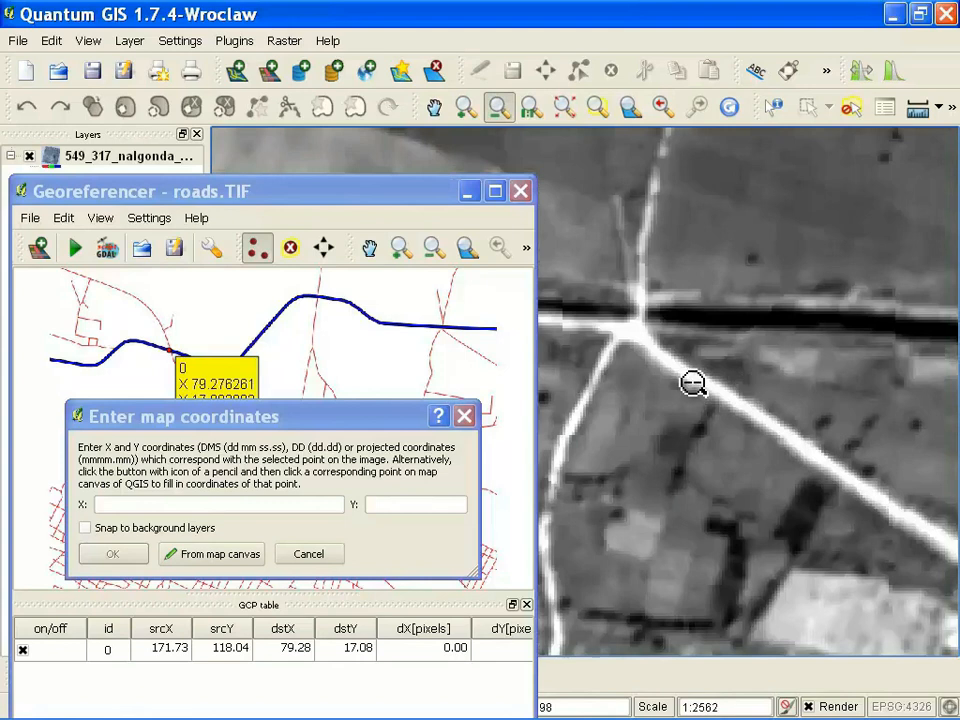
pyautogui.scroll(-1, 692, 382)
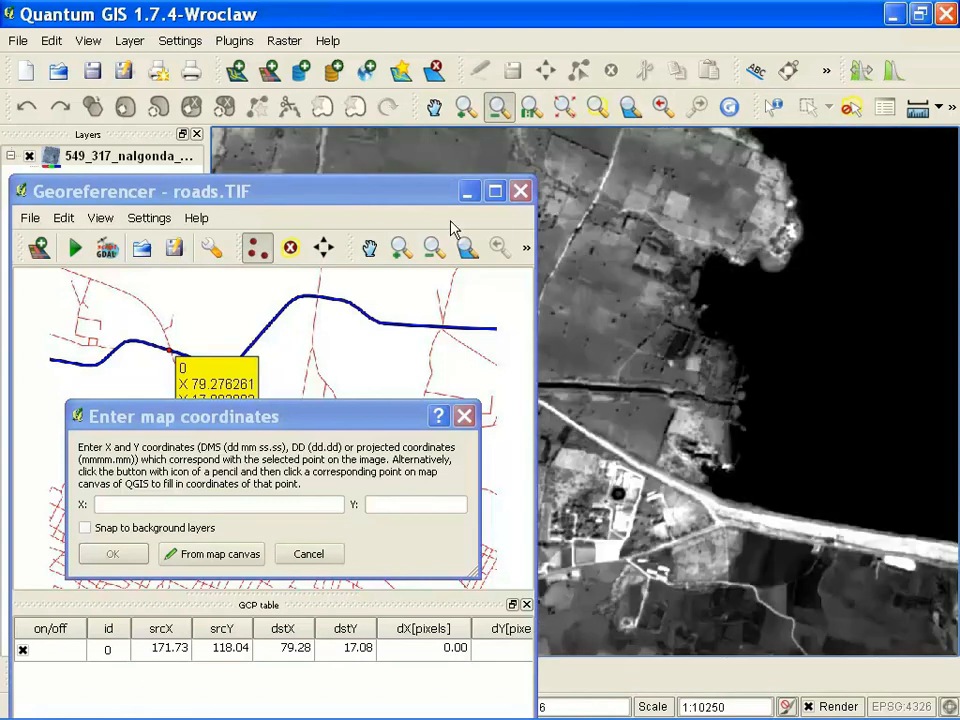
pyautogui.moveTo(418, 200); pyautogui.dragTo(284, 148)
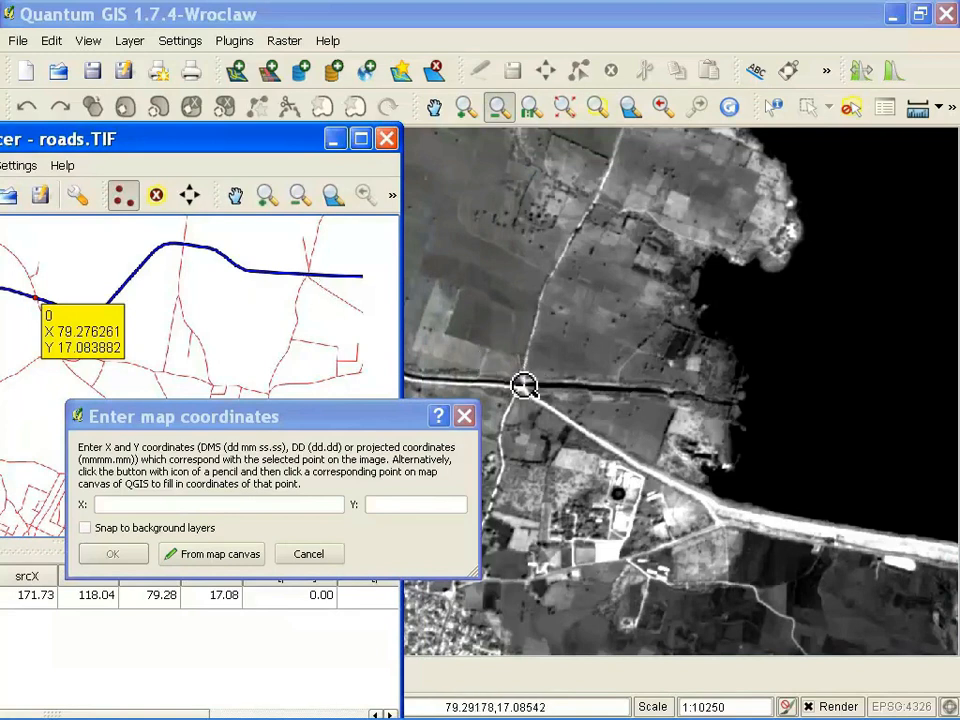
pyautogui.click(209, 555)
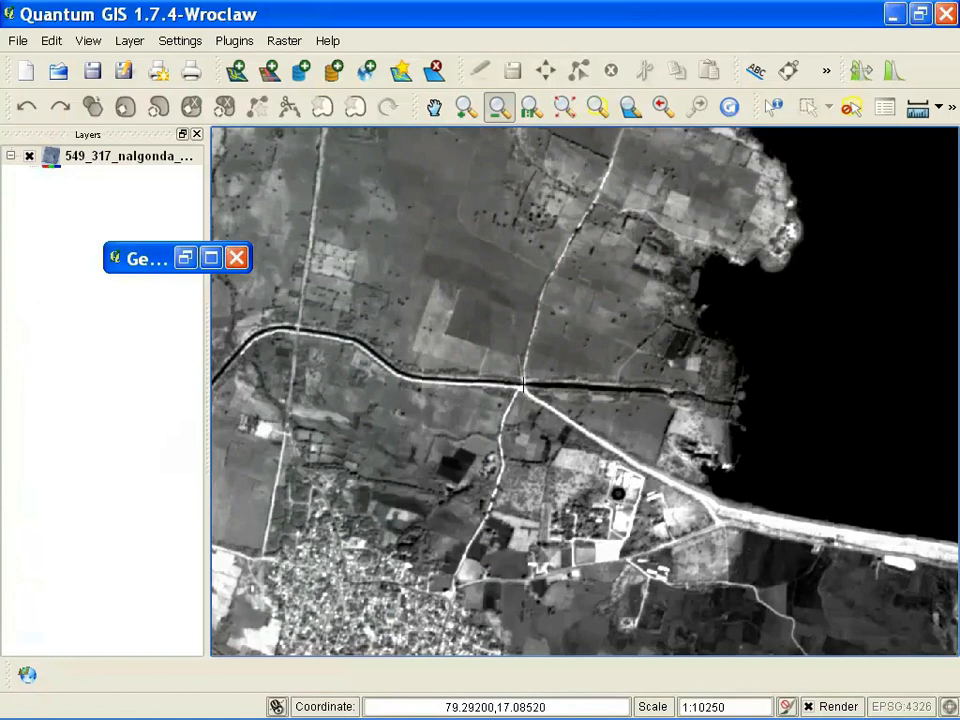
pyautogui.click(522, 384)
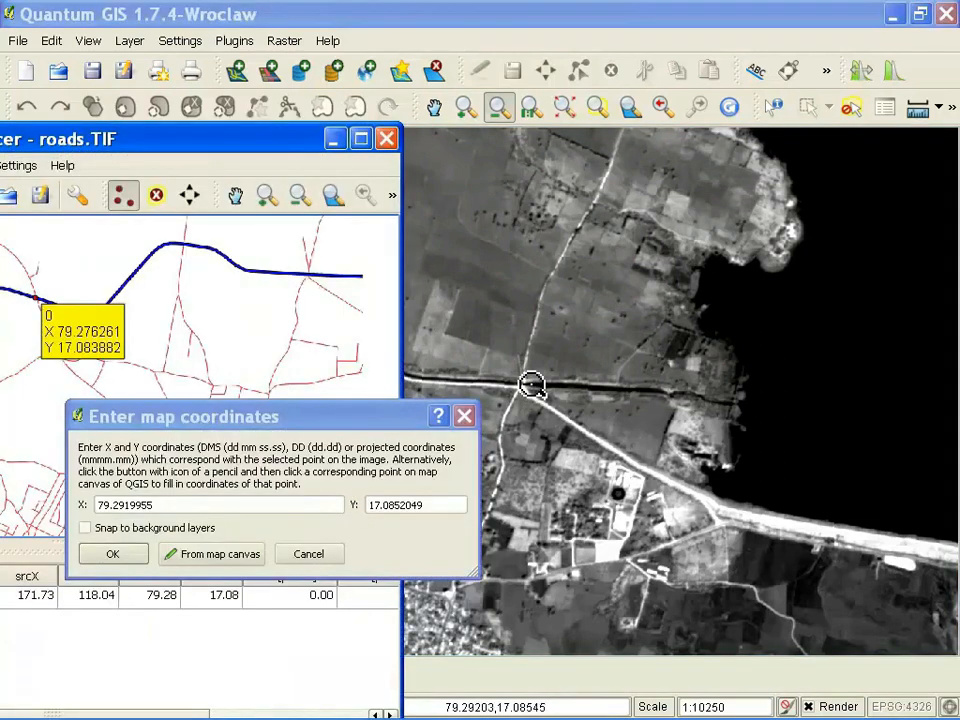
pyautogui.moveTo(324, 432); pyautogui.dragTo(347, 237)
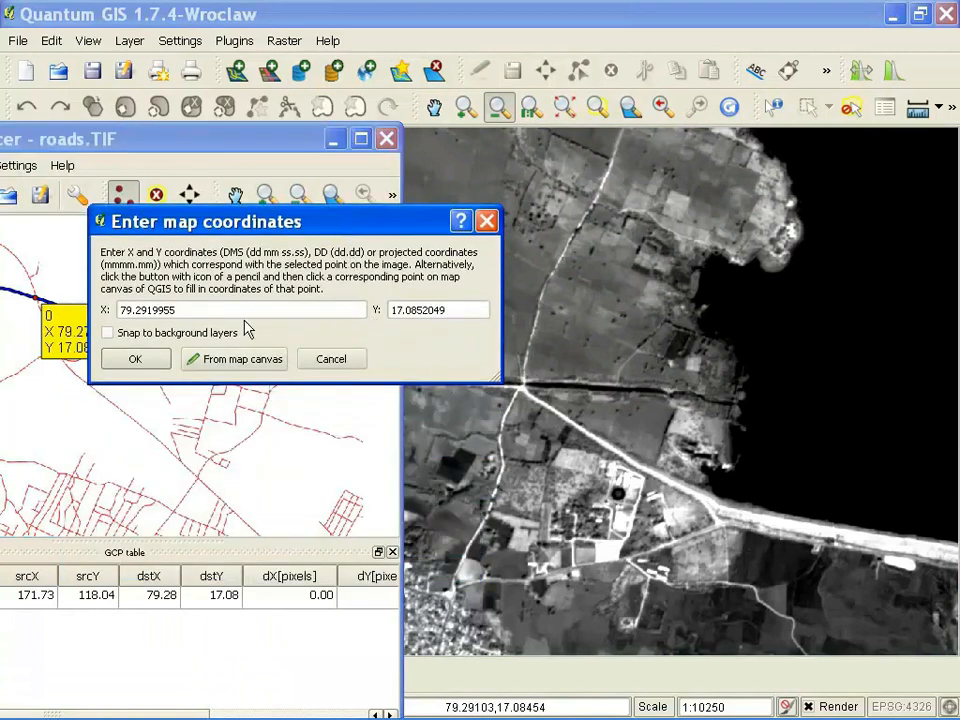
pyautogui.click(136, 360)
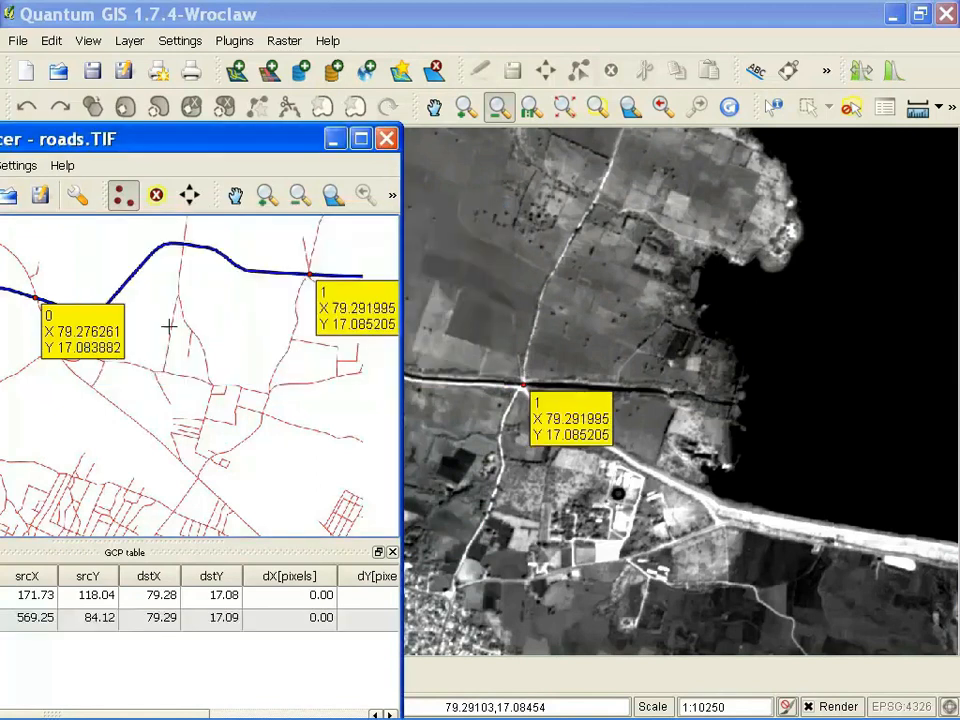
# Bring the whole Georeferencer window into view and review the control point entries in the GCP table.
pyautogui.moveTo(243, 141); pyautogui.dragTo(433, 75)
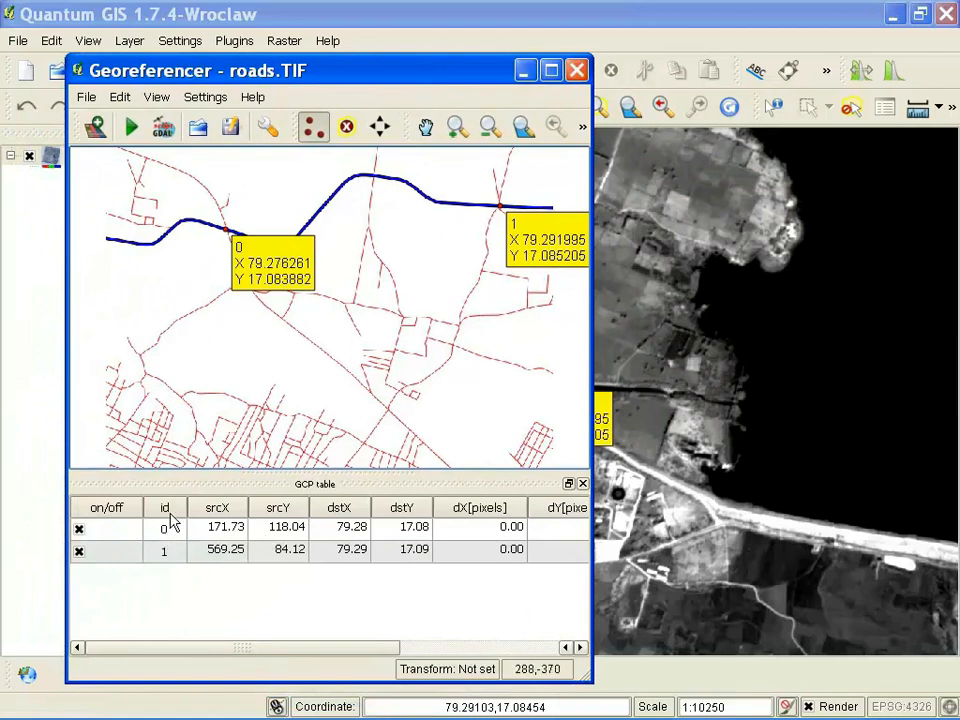
pyautogui.click(122, 540)
pyautogui.moveTo(154, 658); pyautogui.dragTo(300, 658)
pyautogui.moveTo(408, 664); pyautogui.dragTo(107, 664)
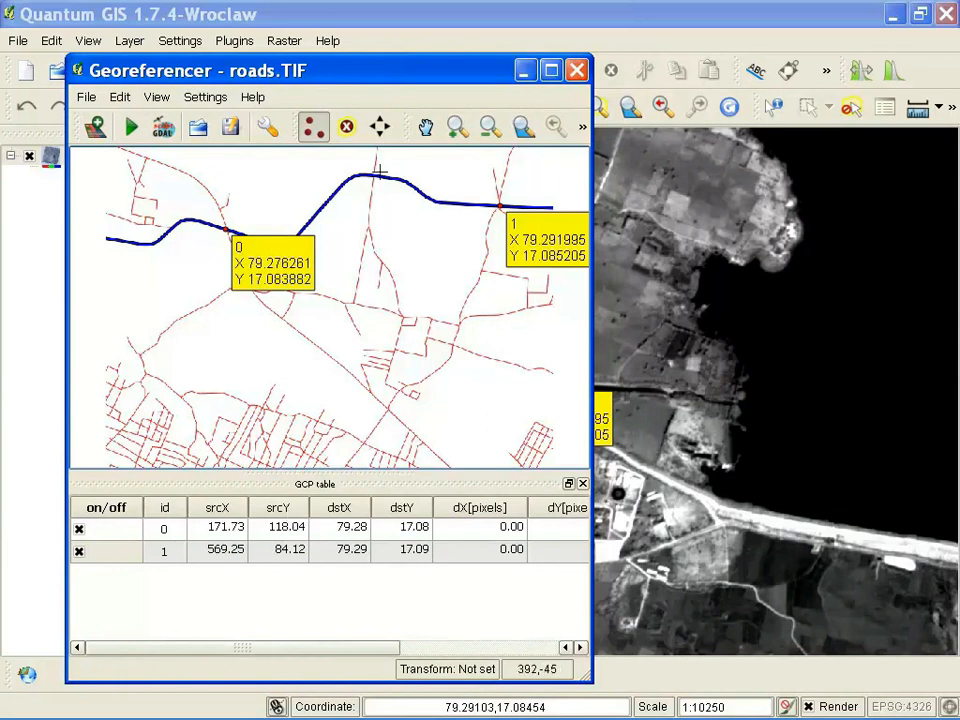
# Add a third control point at the road crossing south of the canal, taking about X 79.28558, Y 17.07353 from the satellite image.
pyautogui.moveTo(415, 82); pyautogui.dragTo(360, 154)
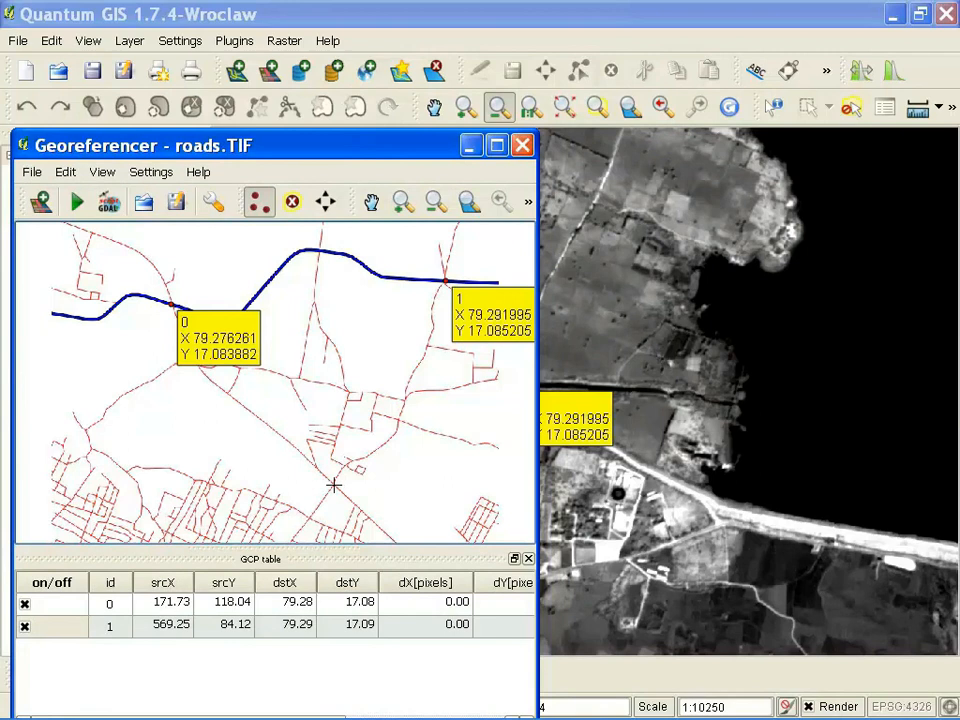
pyautogui.click(333, 485)
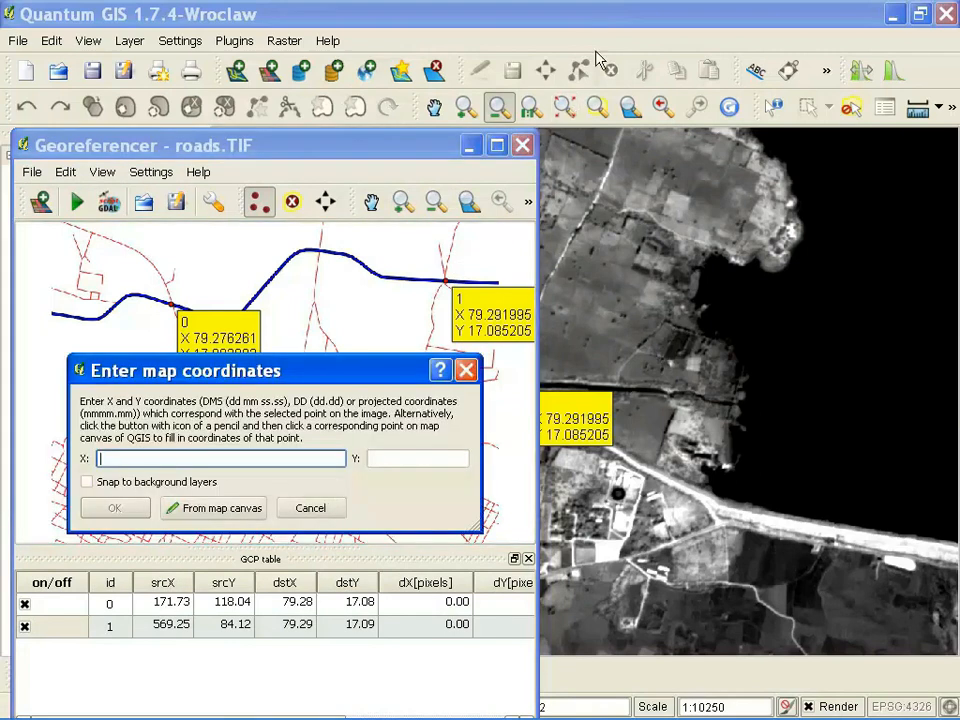
pyautogui.click(535, 22)
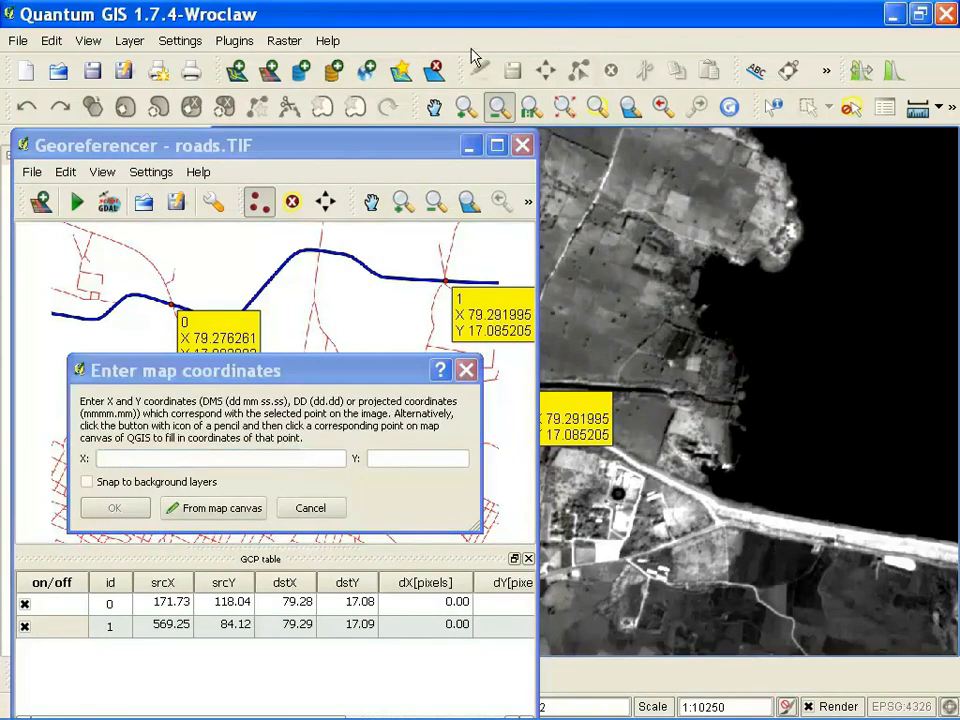
pyautogui.click(436, 105)
pyautogui.moveTo(636, 486); pyautogui.dragTo(939, 297)
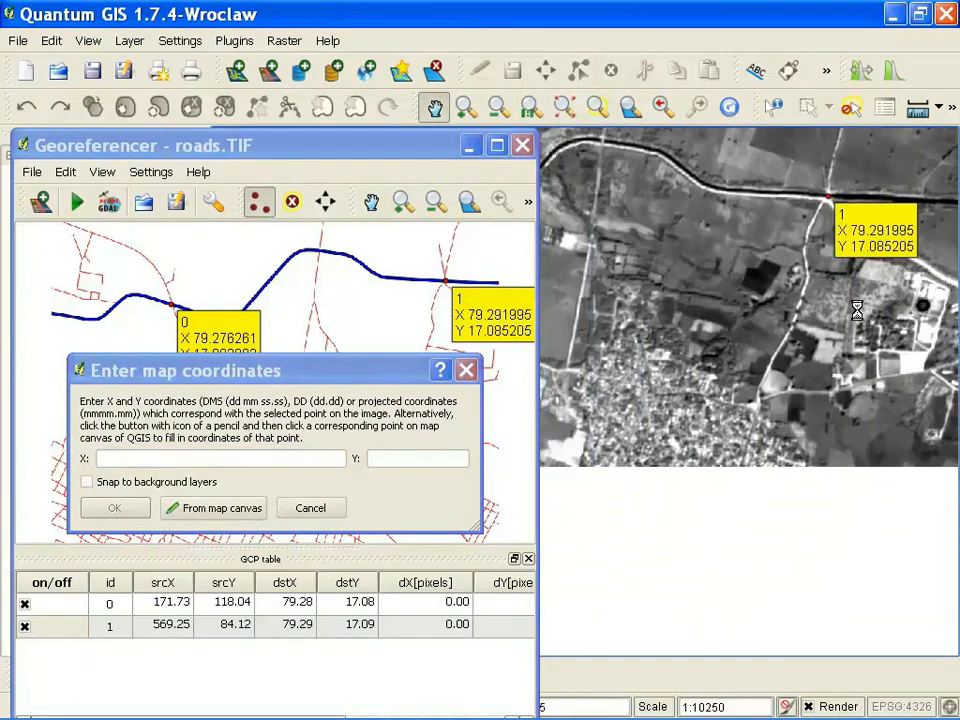
pyautogui.moveTo(704, 521); pyautogui.dragTo(750, 456)
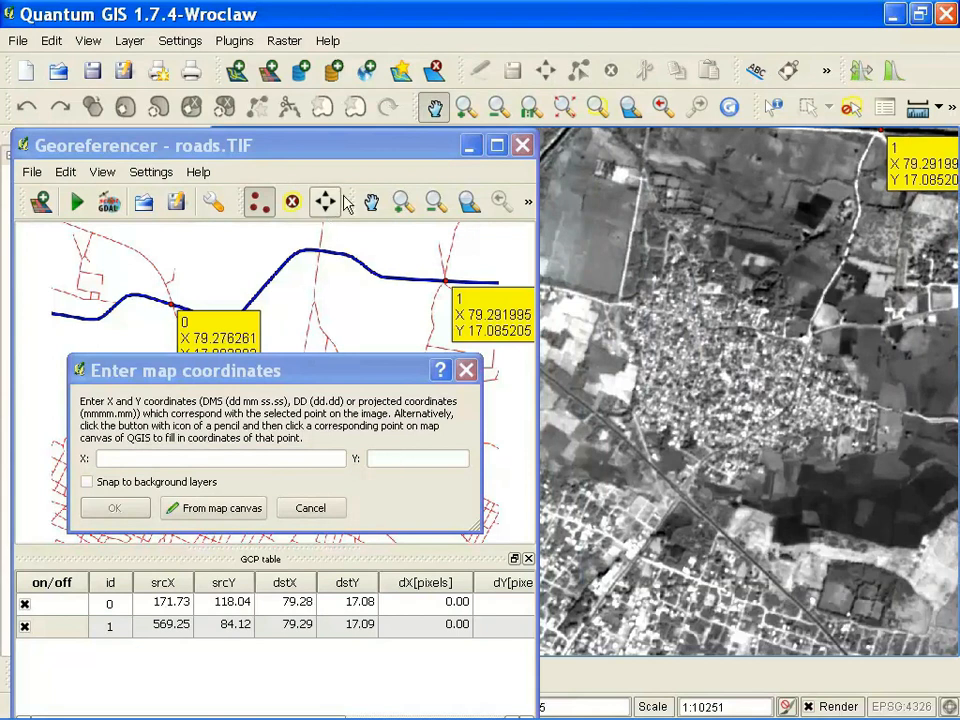
pyautogui.click(224, 512)
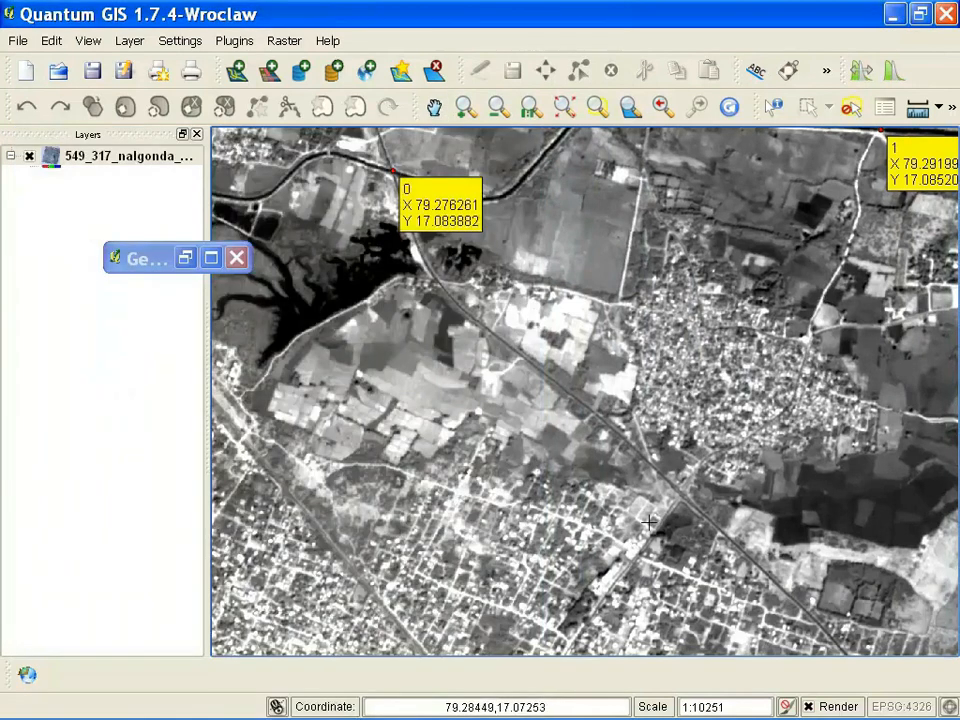
pyautogui.click(681, 492)
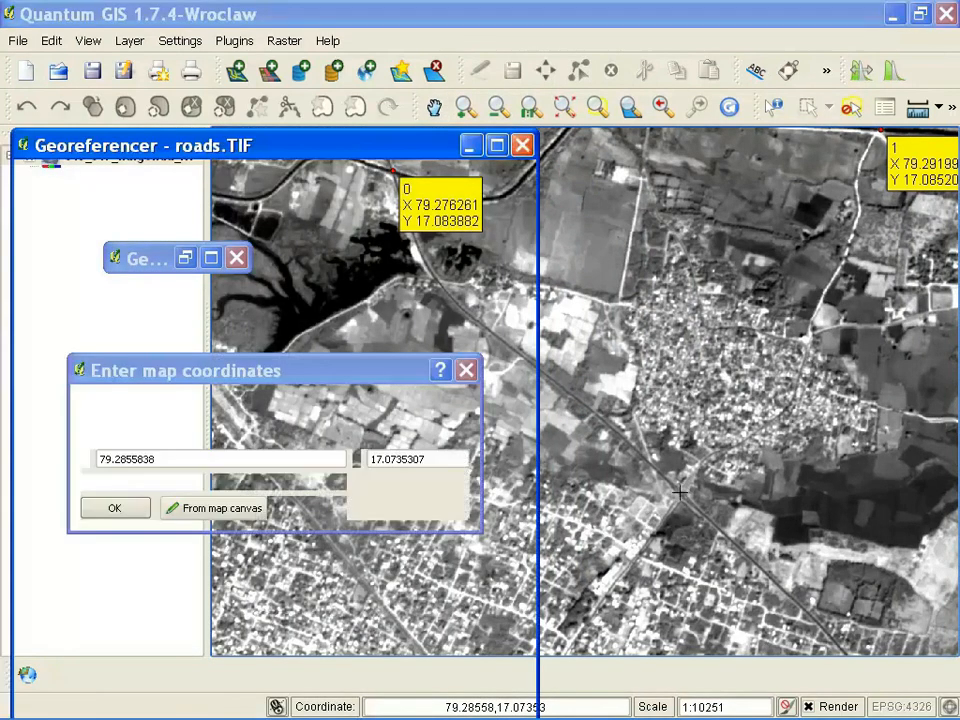
pyautogui.click(130, 516)
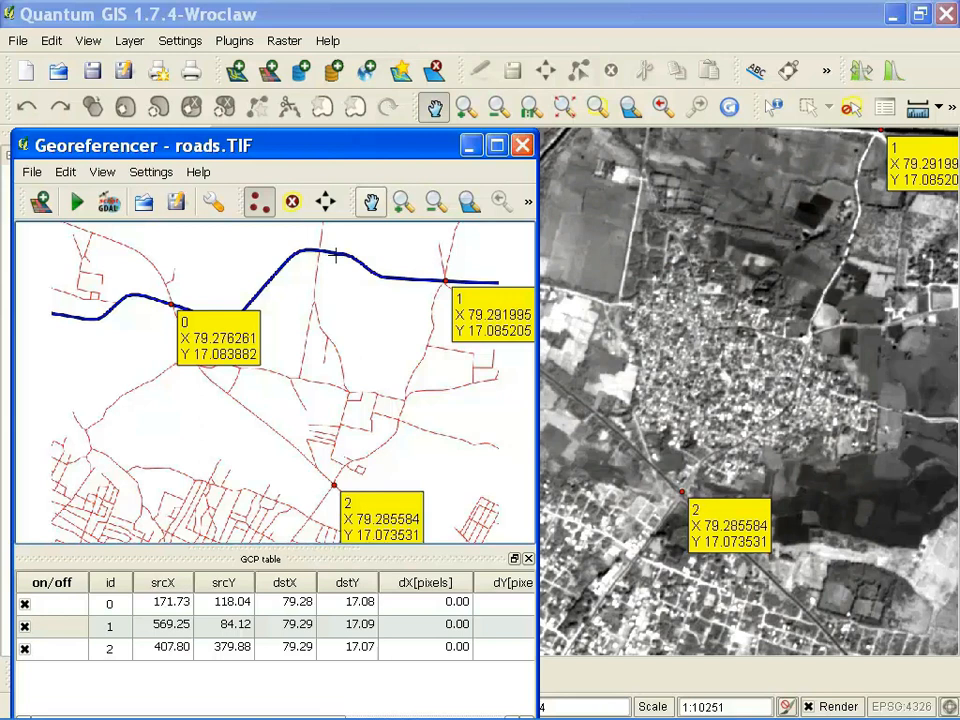
# Add a fourth control point at the road junction between the canal and the third point, taking about X 79.28359, Y 17.07958 from the satellite image.
pyautogui.moveTo(388, 156); pyautogui.dragTo(286, 149)
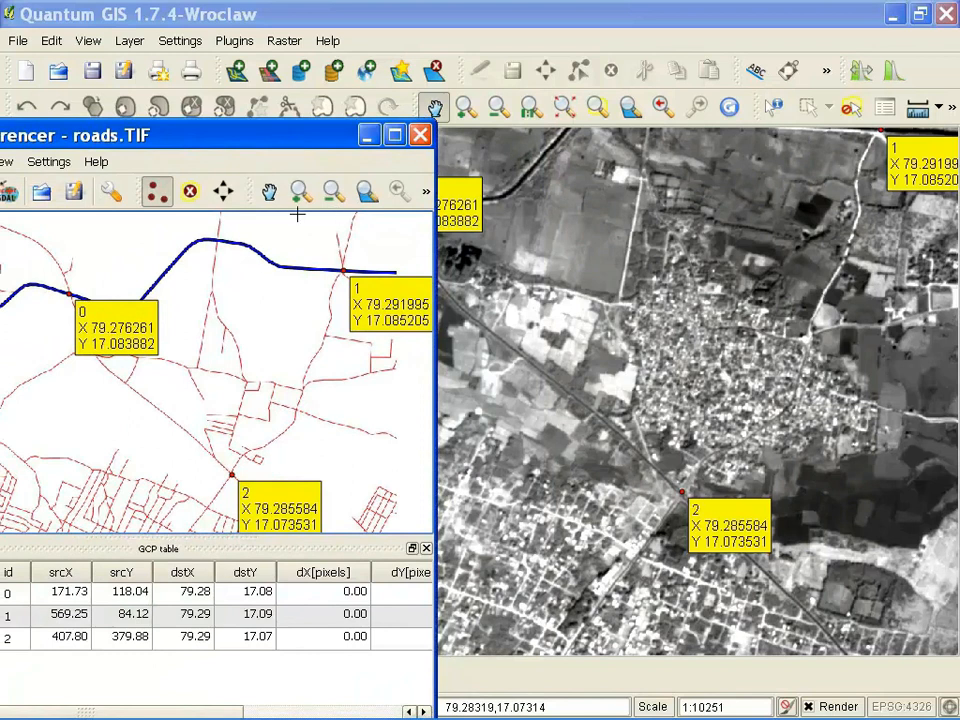
pyautogui.click(198, 368)
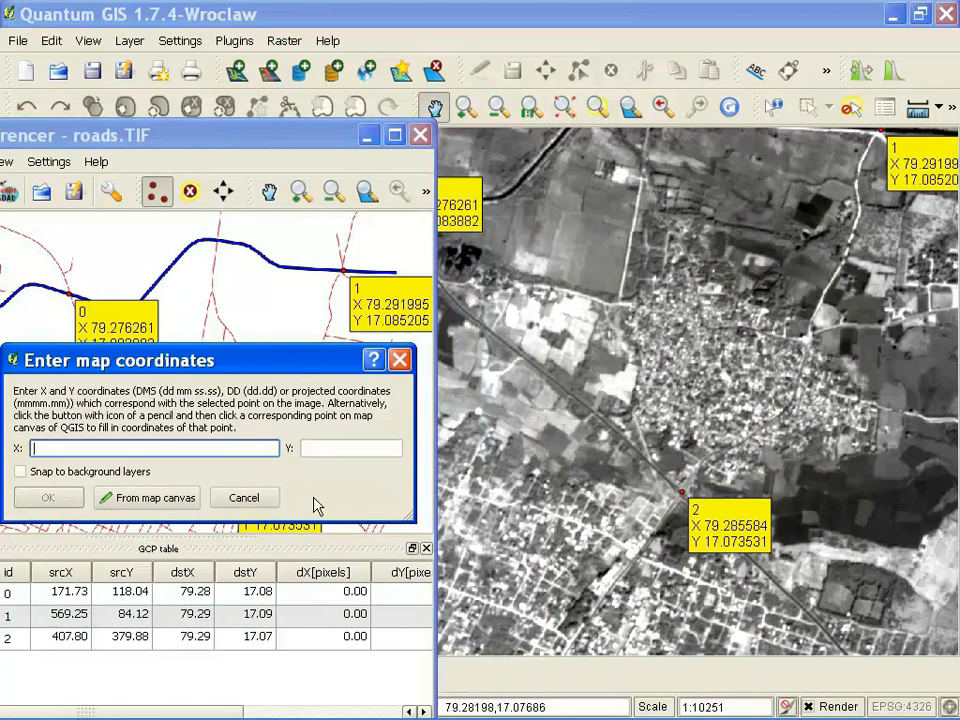
pyautogui.click(160, 497)
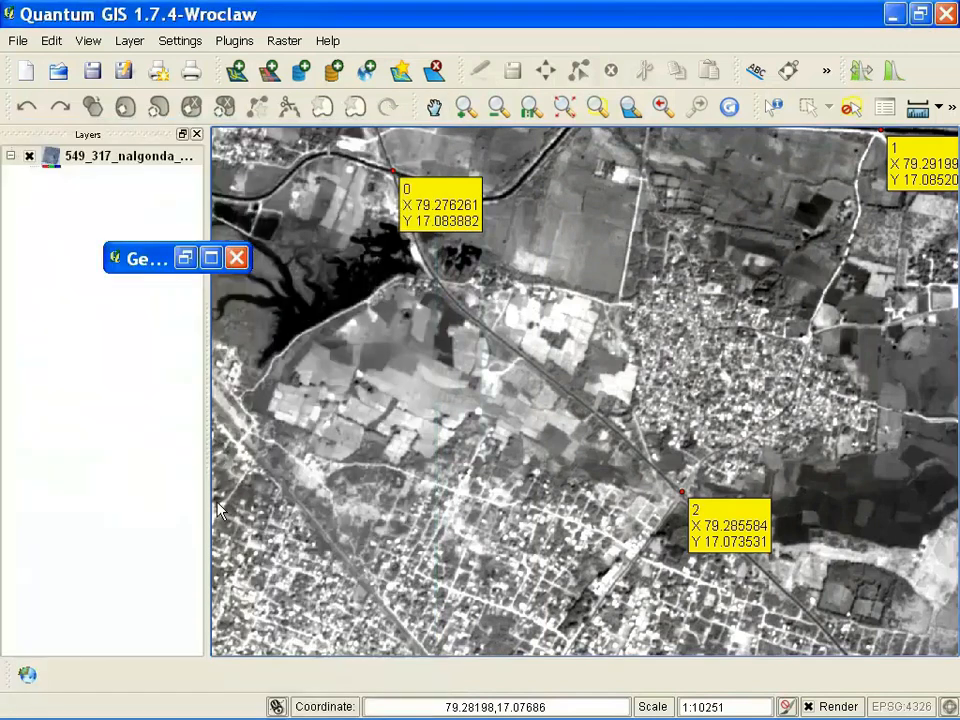
pyautogui.click(620, 303)
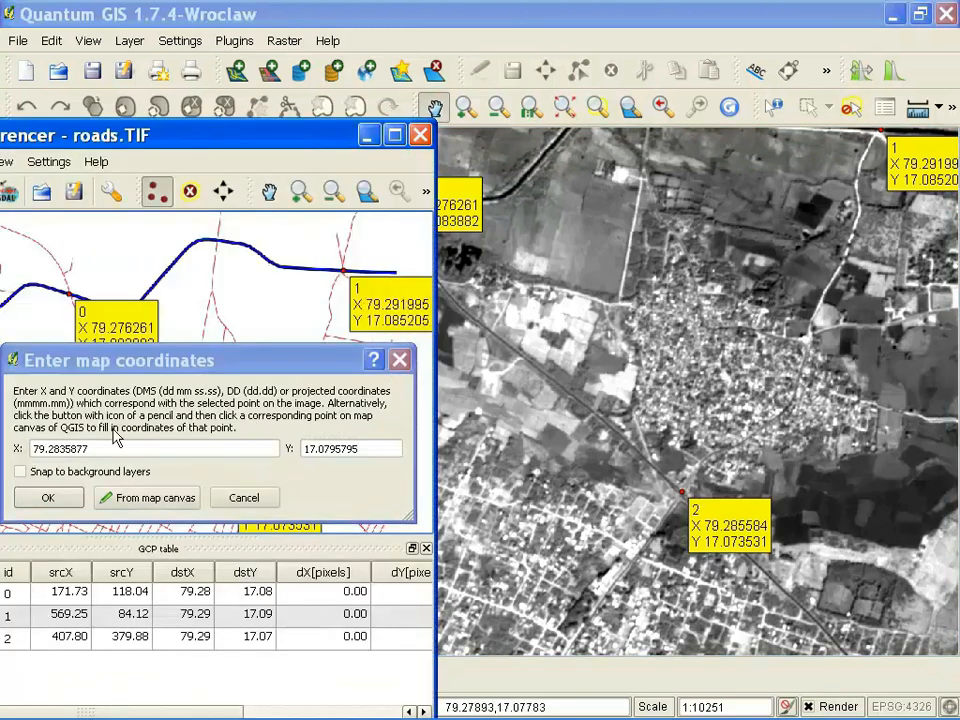
pyautogui.moveTo(172, 362); pyautogui.dragTo(371, 213)
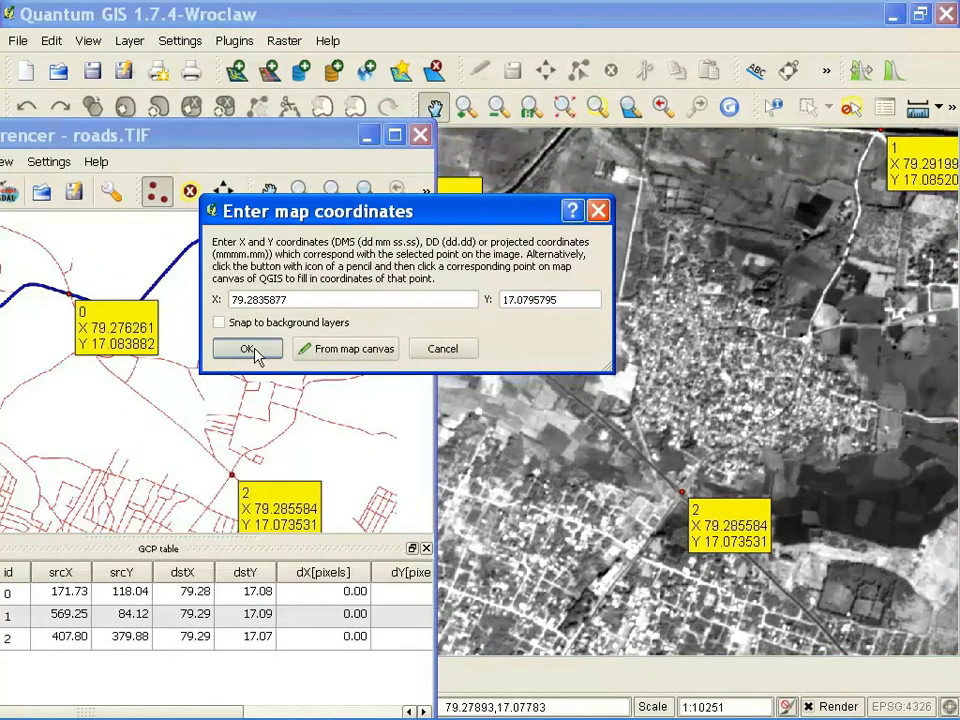
pyautogui.click(247, 349)
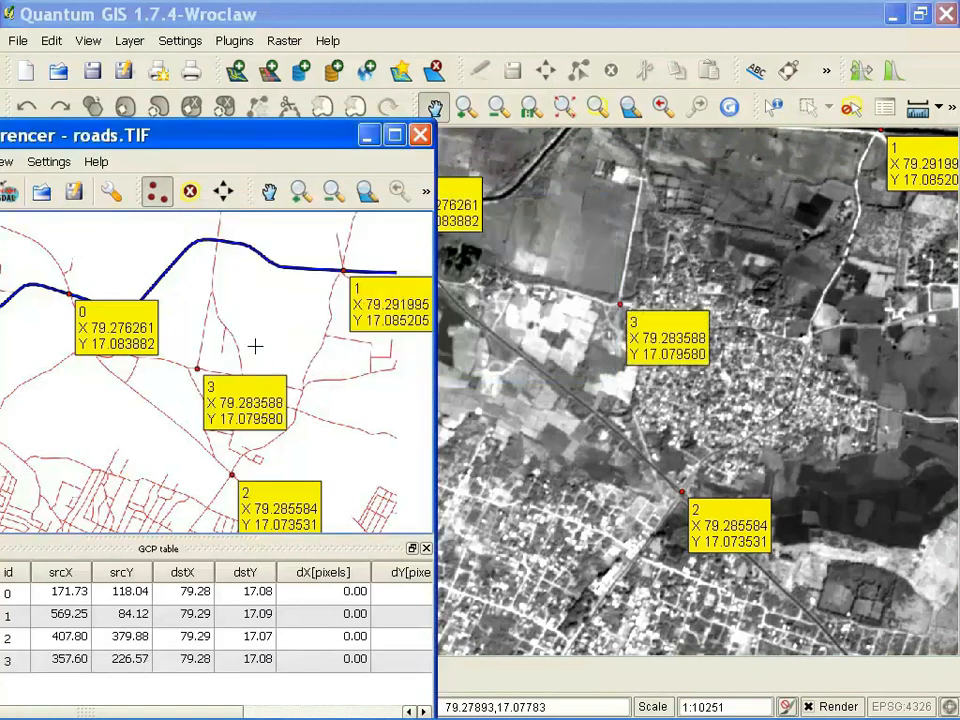
pyautogui.moveTo(282, 150); pyautogui.dragTo(440, 153)
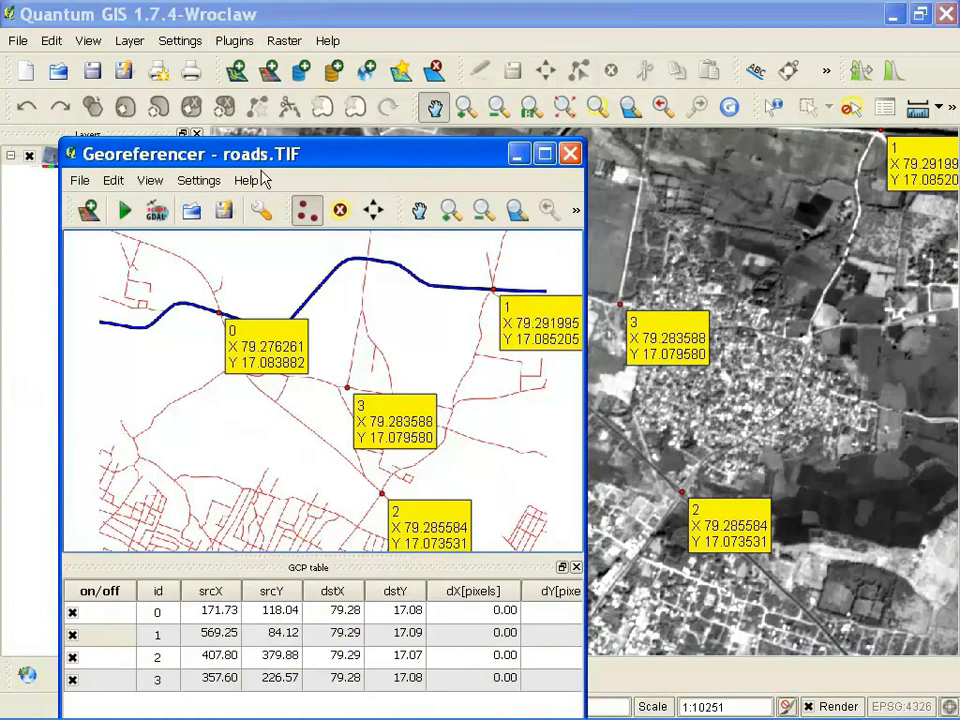
pyautogui.moveTo(230, 163); pyautogui.dragTo(253, 123)
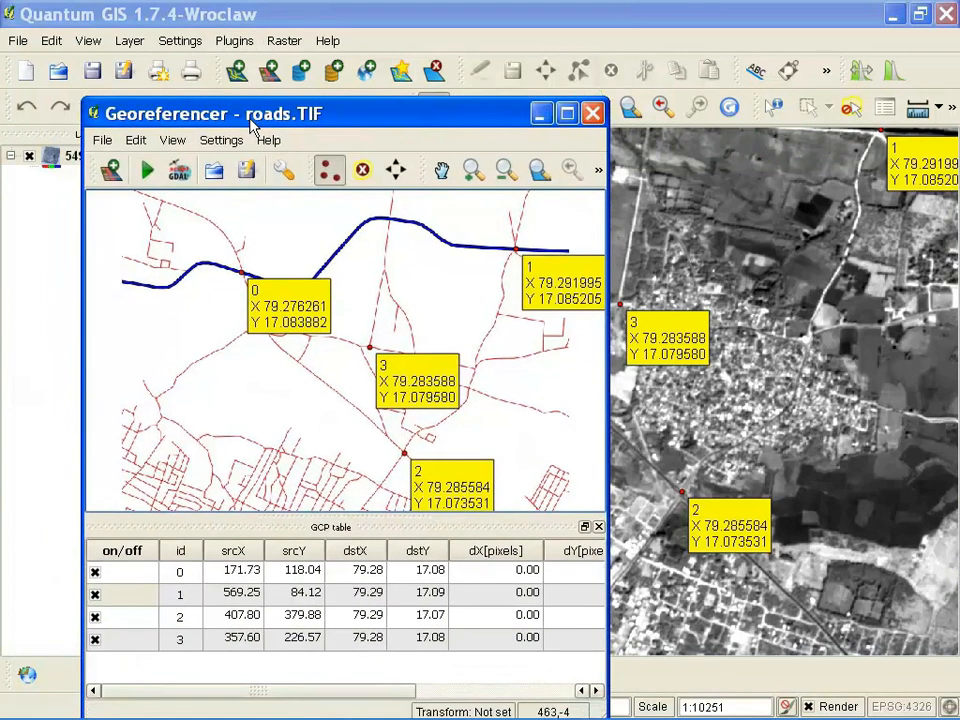
pyautogui.click(176, 40)
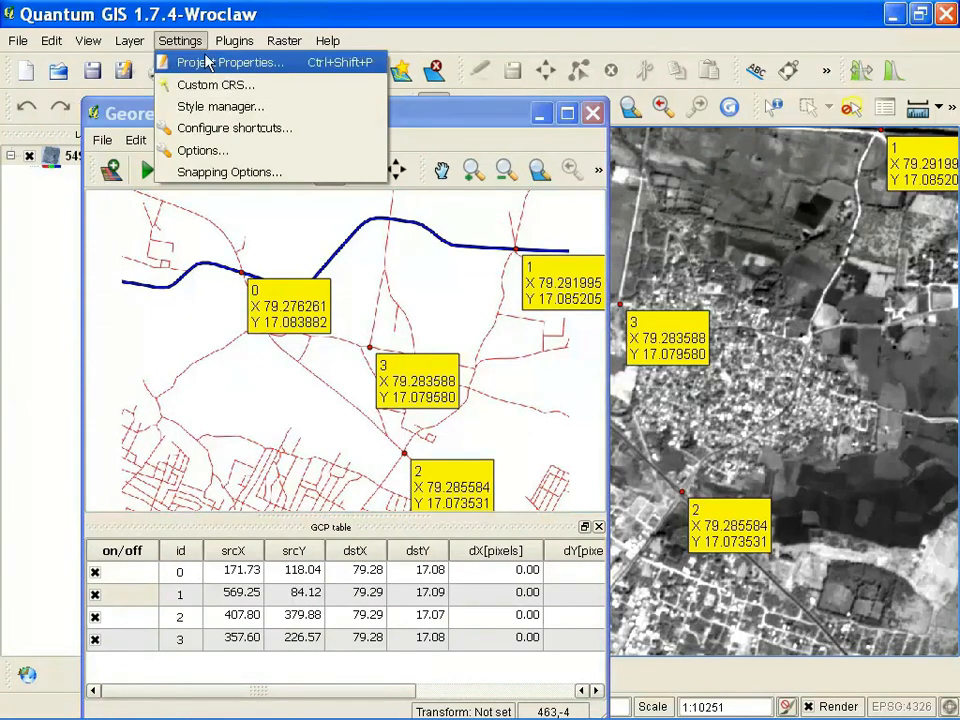
pyautogui.moveTo(244, 38)
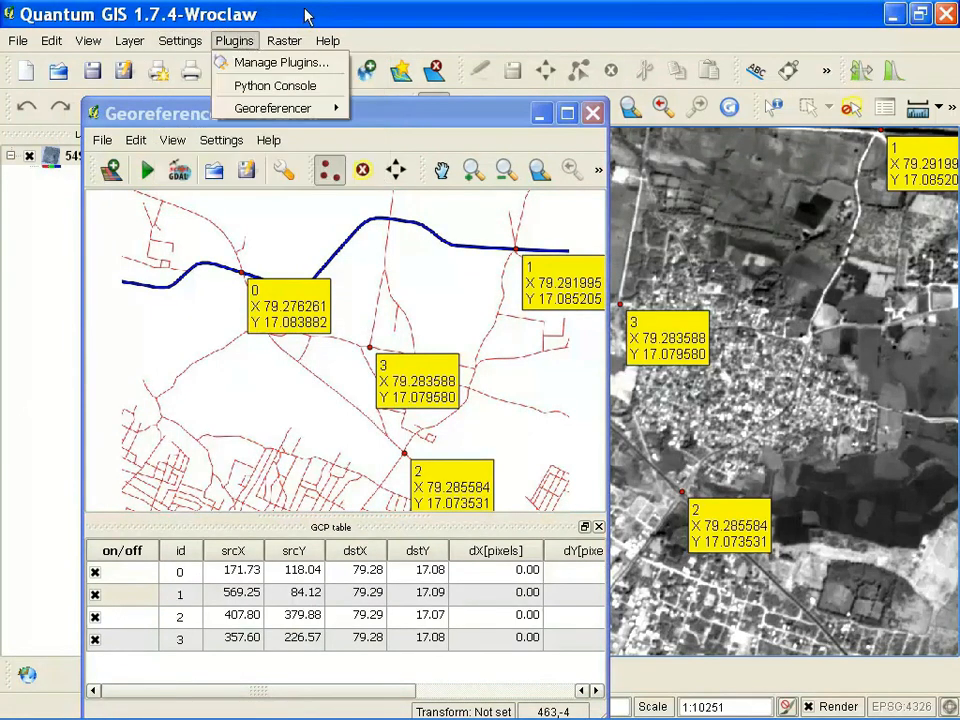
pyautogui.moveTo(270, 108)
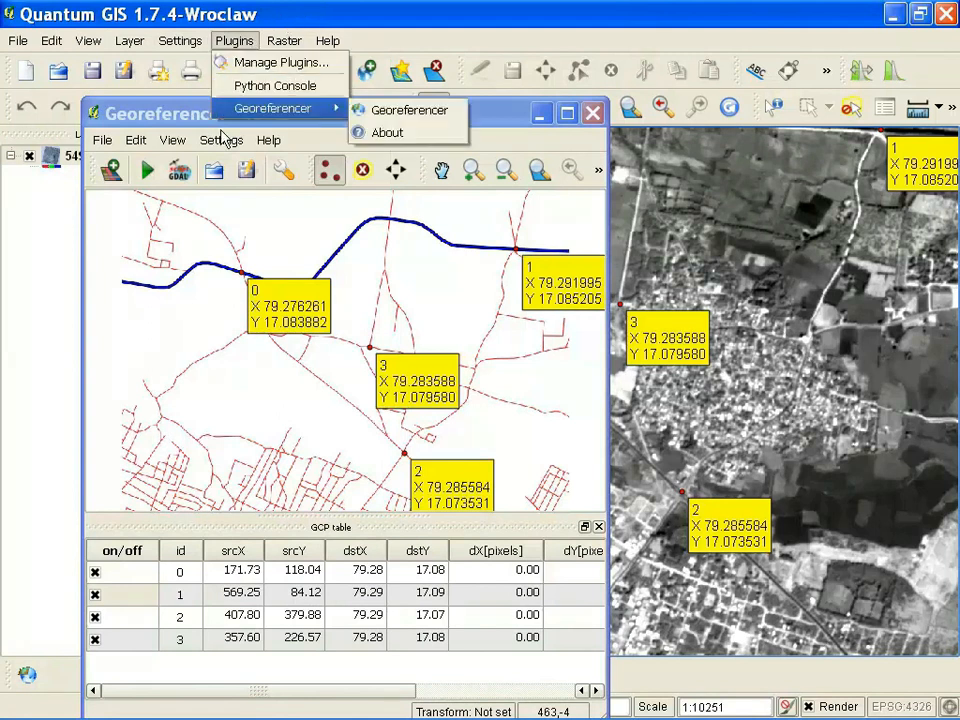
pyautogui.click(172, 115)
# Open the Georeferencer's transformation settings and choose Polynomial 1 as transformation type with Nearest neighbour resampling.
pyautogui.click(221, 140)
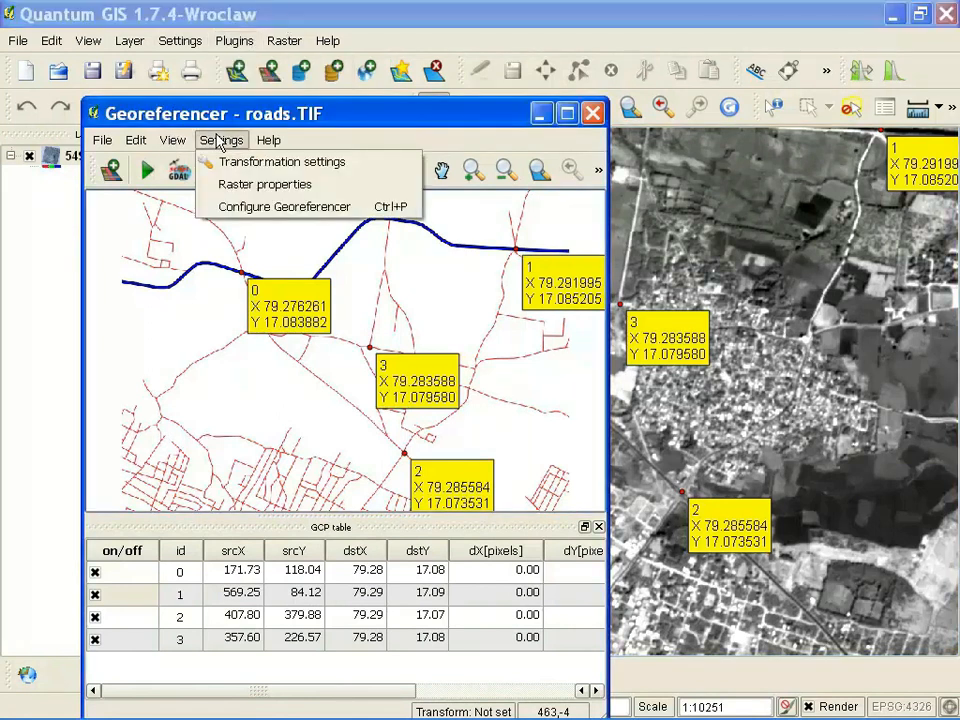
pyautogui.click(232, 170)
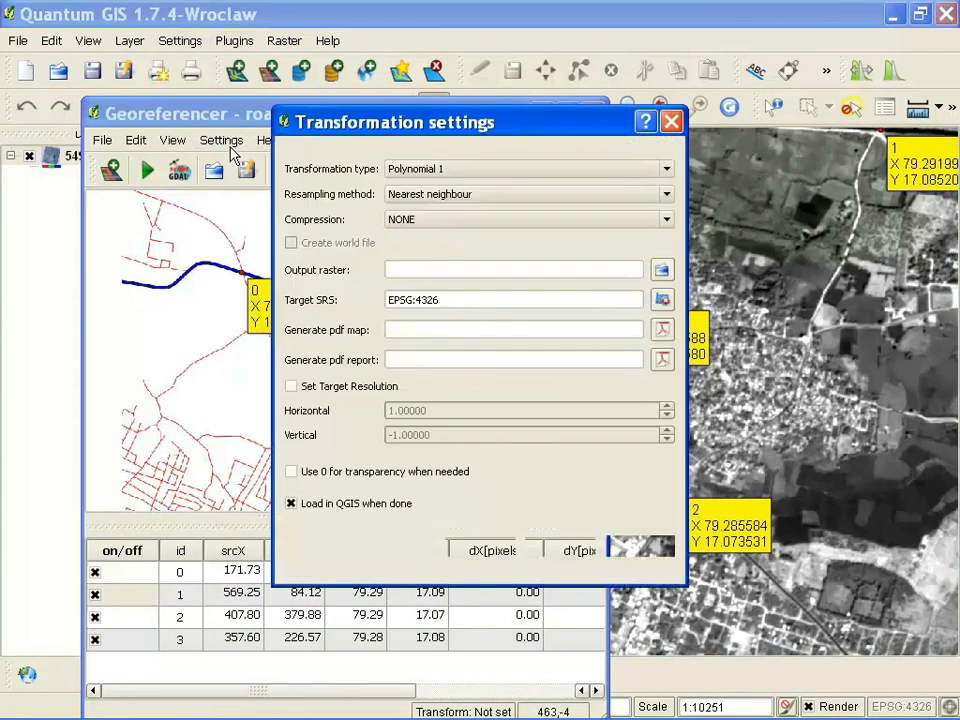
pyautogui.moveTo(425, 122); pyautogui.dragTo(432, 50)
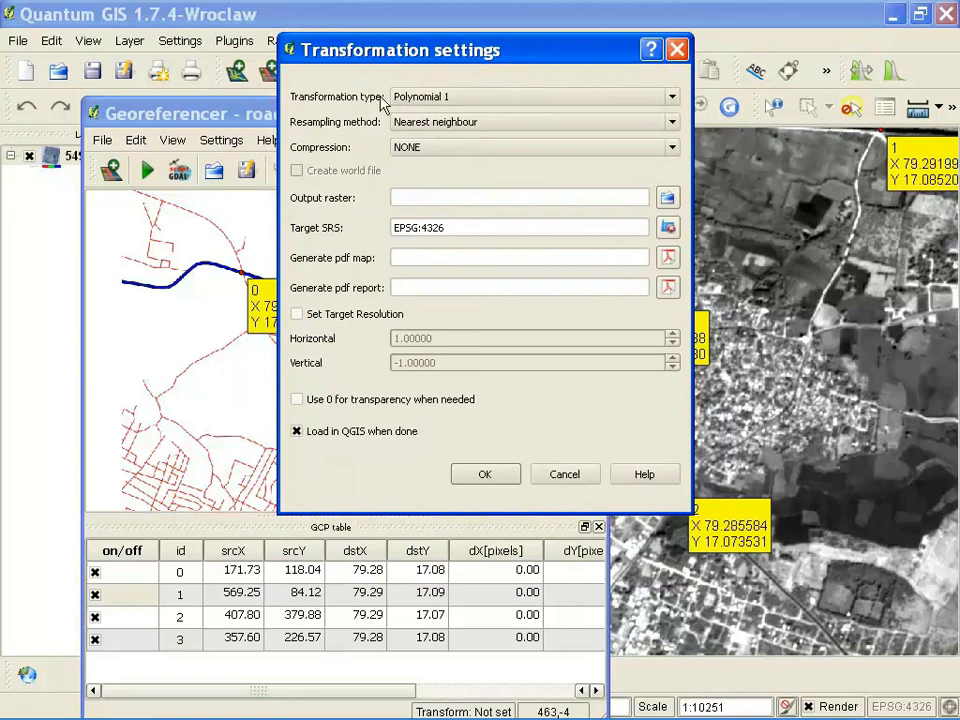
pyautogui.click(676, 98)
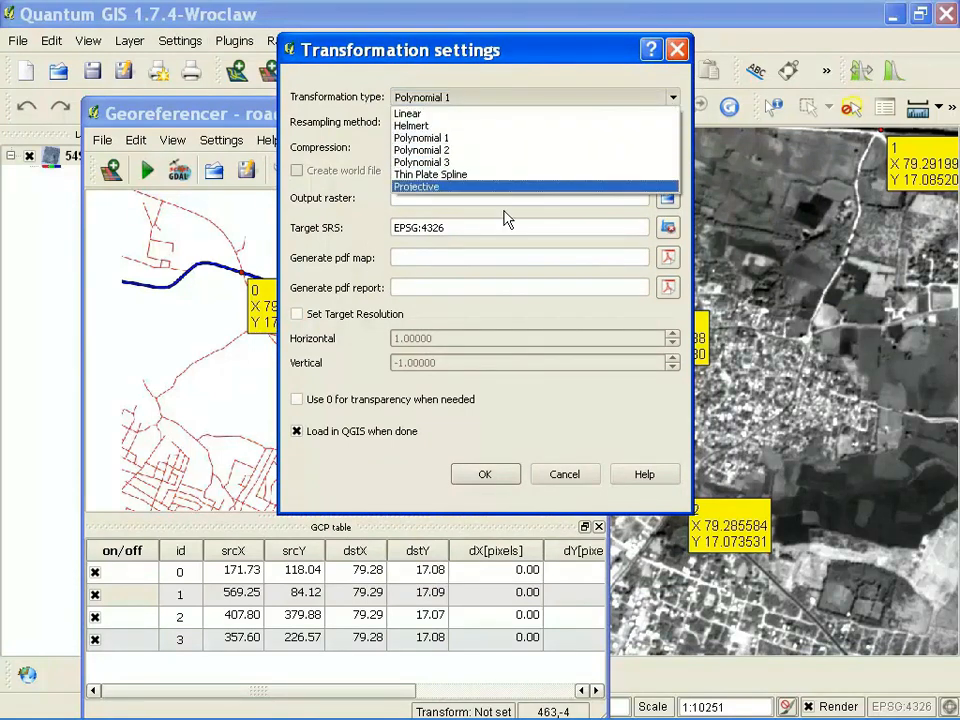
pyautogui.click(446, 139)
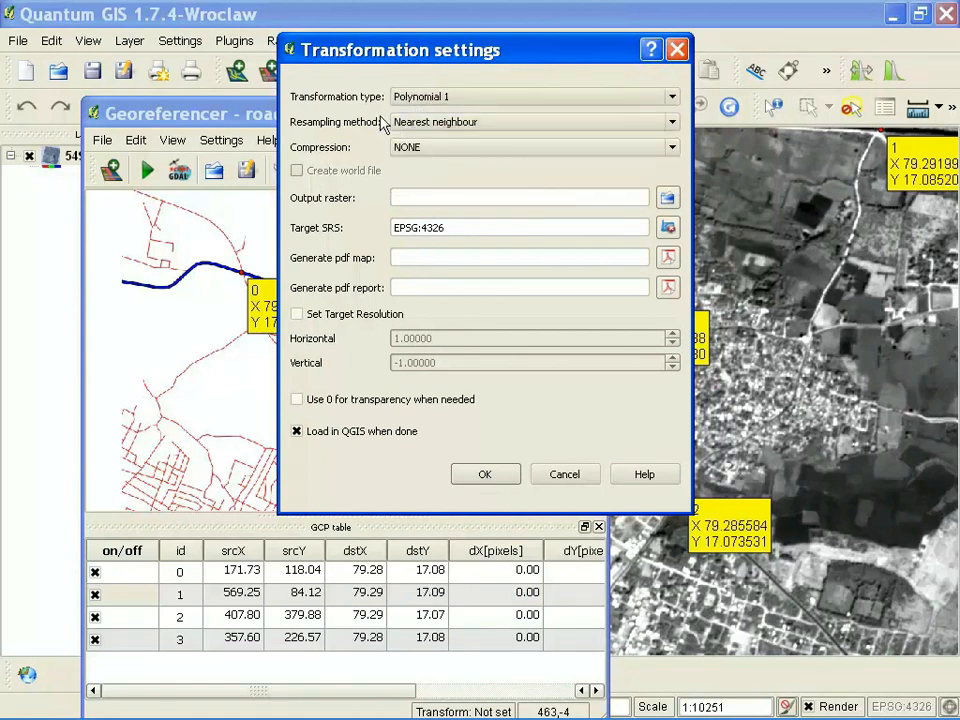
pyautogui.click(672, 123)
pyautogui.click(476, 139)
# Set the output raster to roads_ref.tif in the Nalgonda folder, leave the PDF report unset, and accept the transformation settings.
pyautogui.click(666, 198)
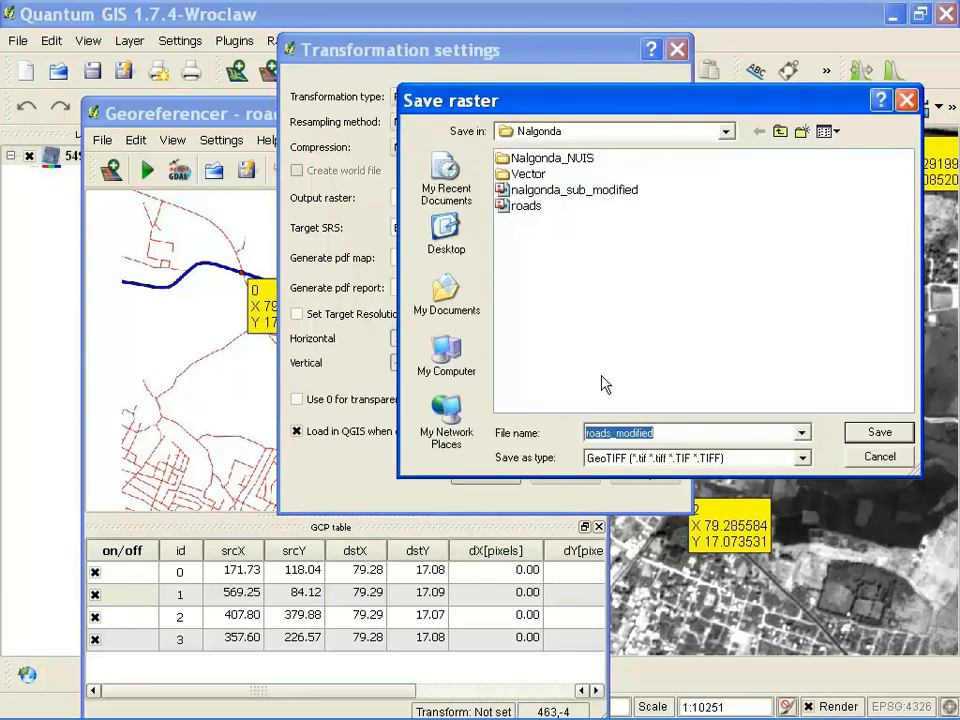
pyautogui.click(667, 430)
pyautogui.click(880, 432)
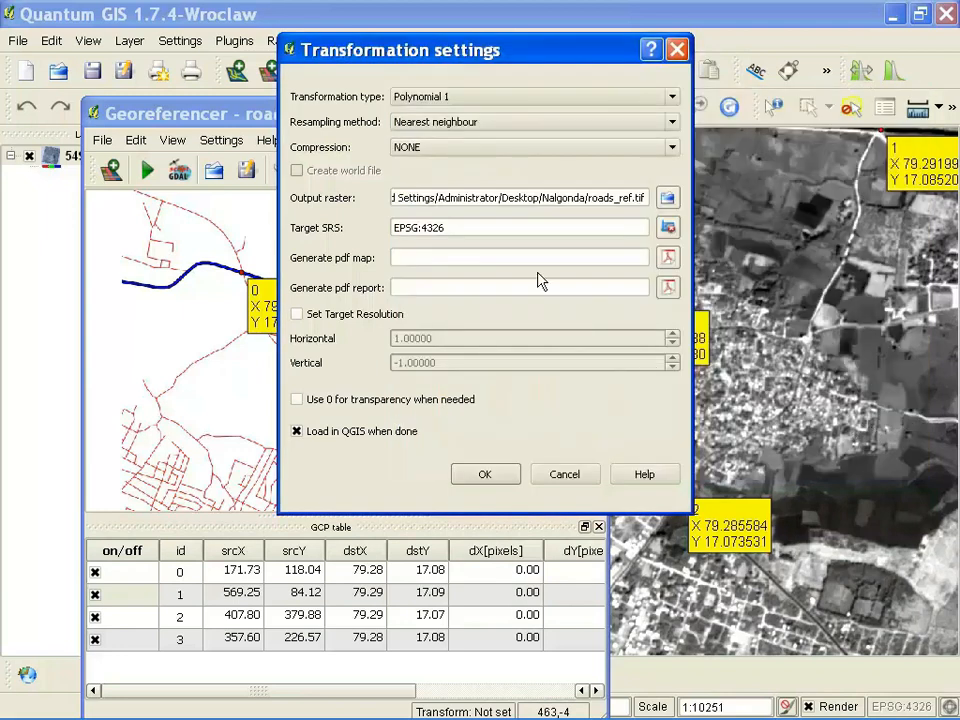
pyautogui.click(668, 288)
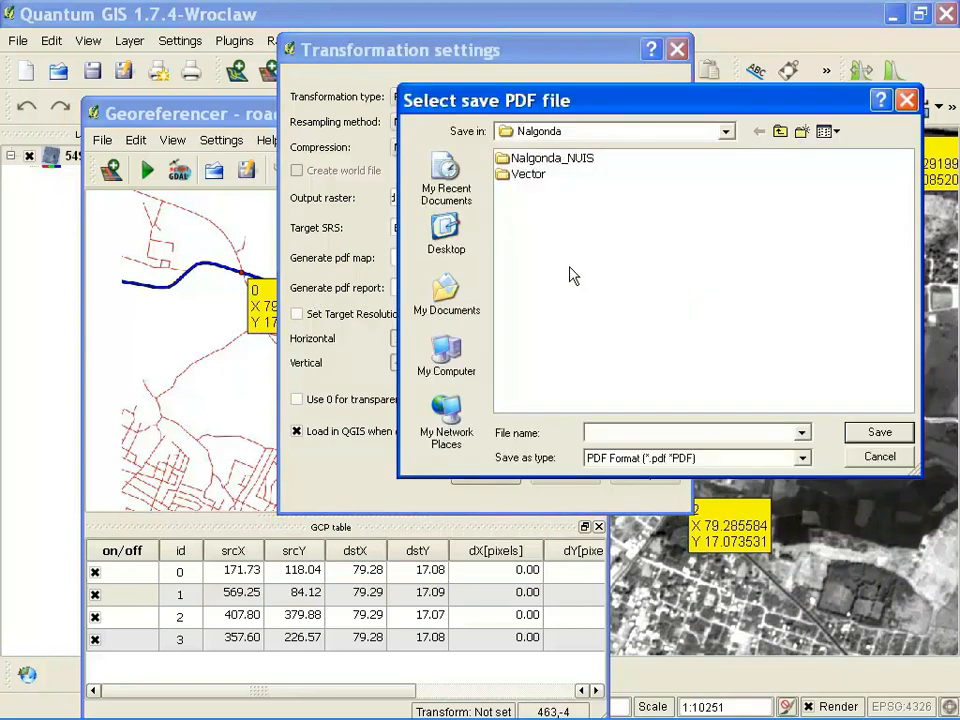
pyautogui.click(880, 456)
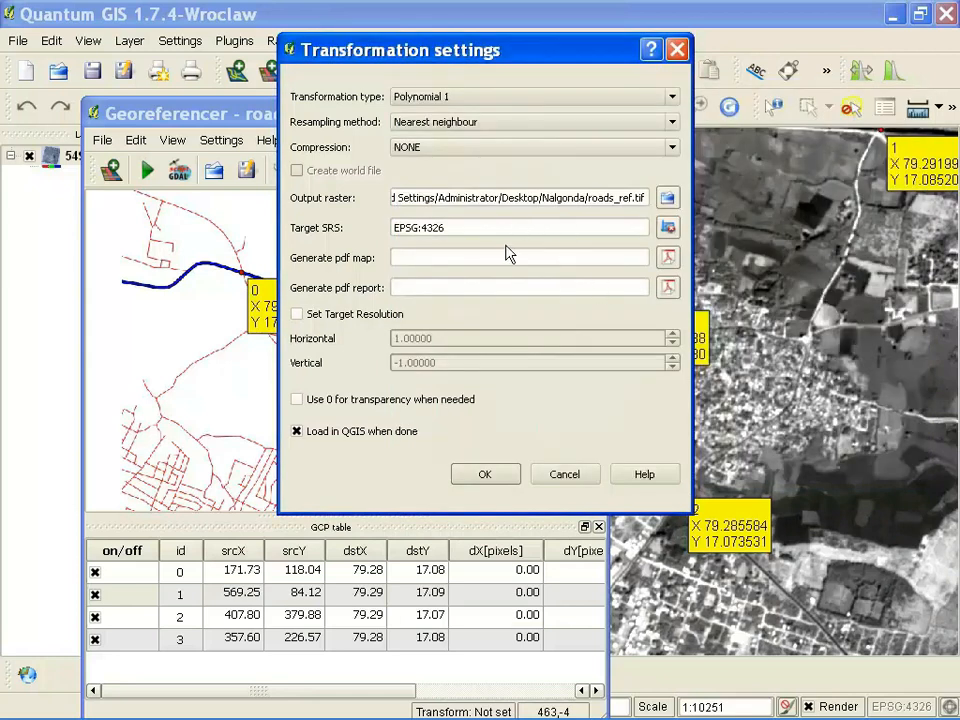
pyautogui.click(472, 481)
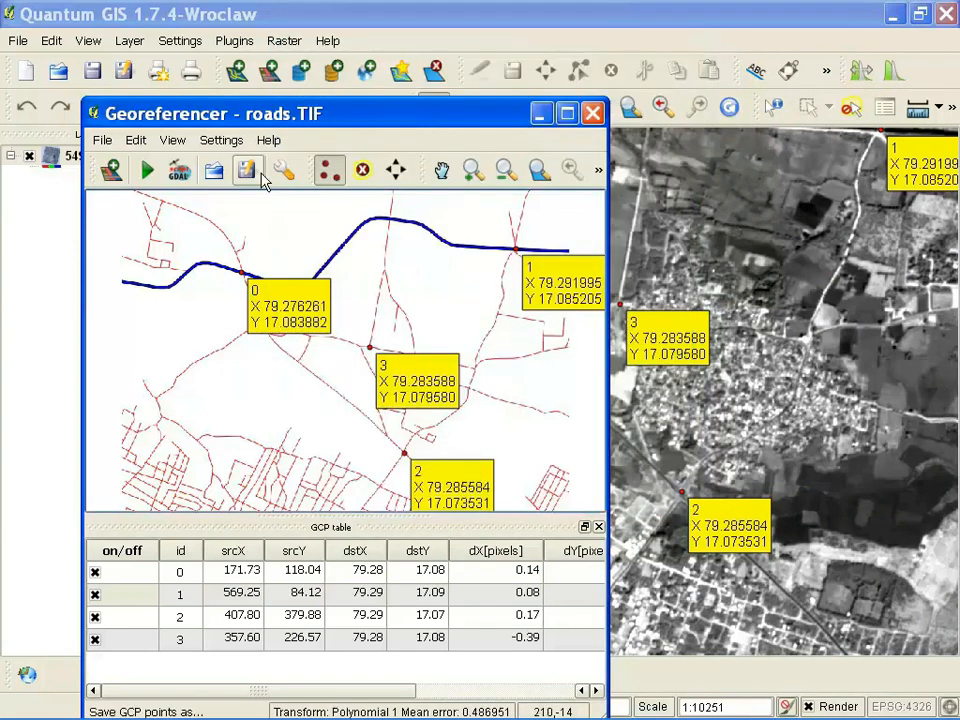
# Run the georeferencing of roads.TIF and minimise the Georeferencer to reveal the main map.
pyautogui.moveTo(226, 117); pyautogui.dragTo(254, 45)
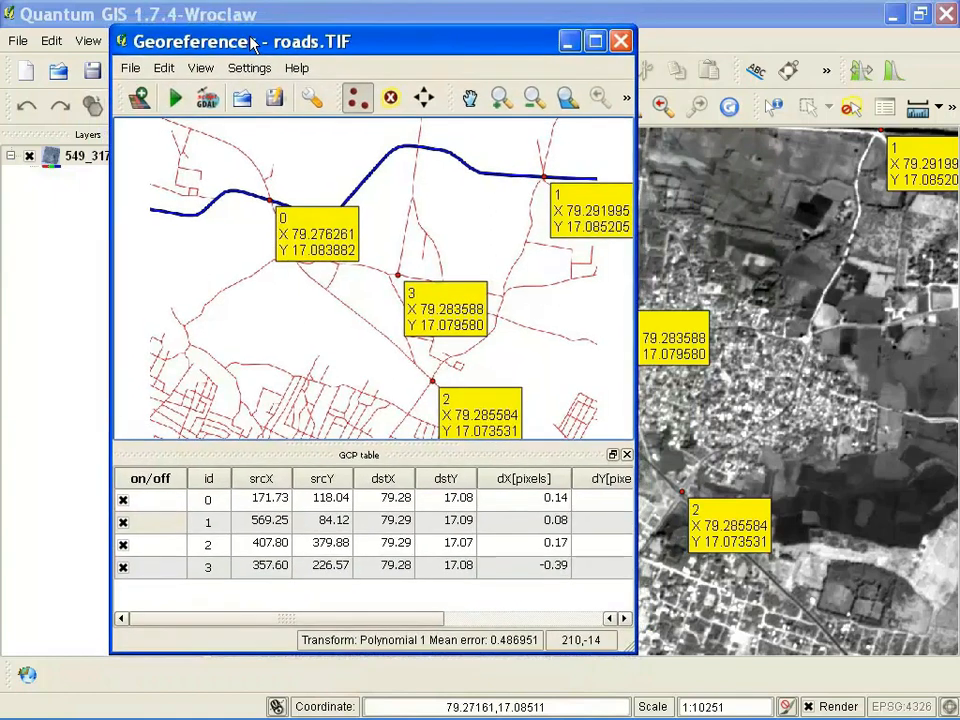
pyautogui.click(176, 100)
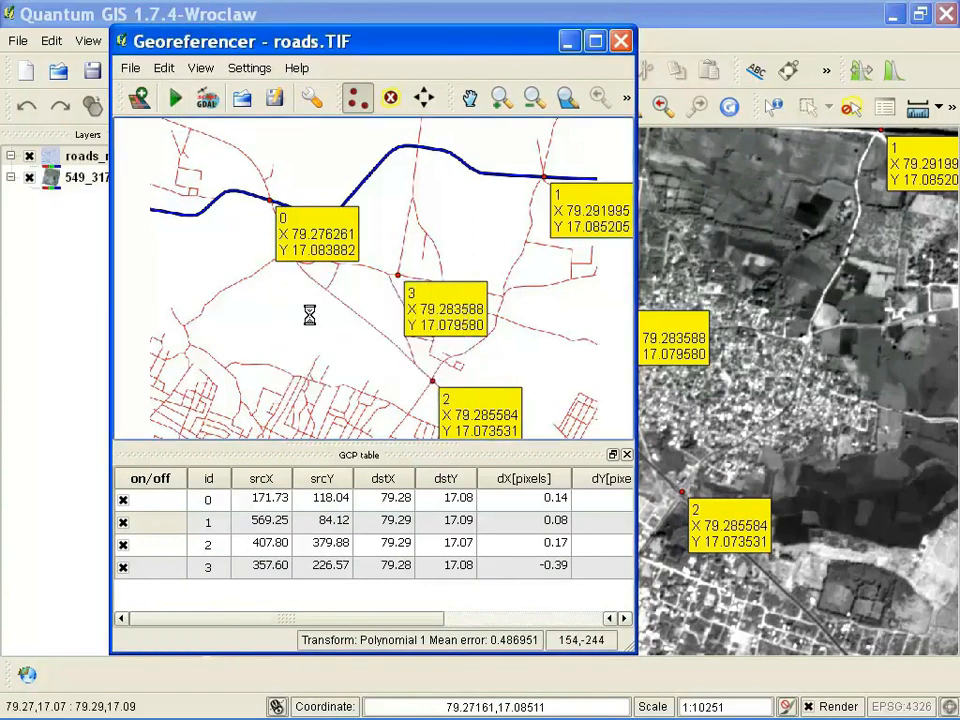
pyautogui.click(566, 42)
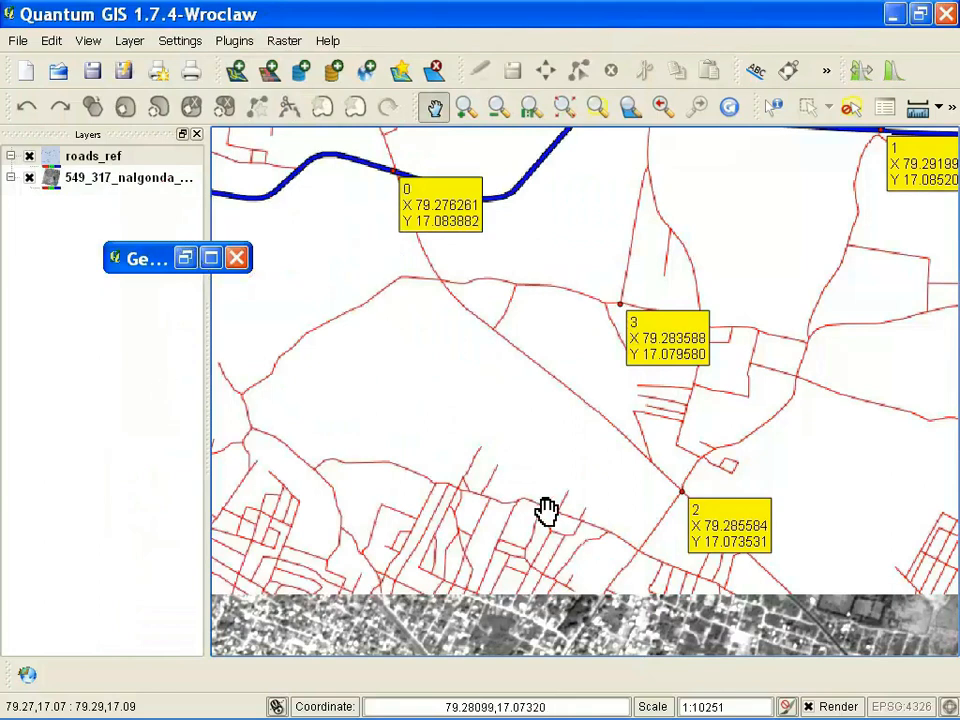
# Close the Georeferencer and save its GCP points.
pyautogui.click(237, 259)
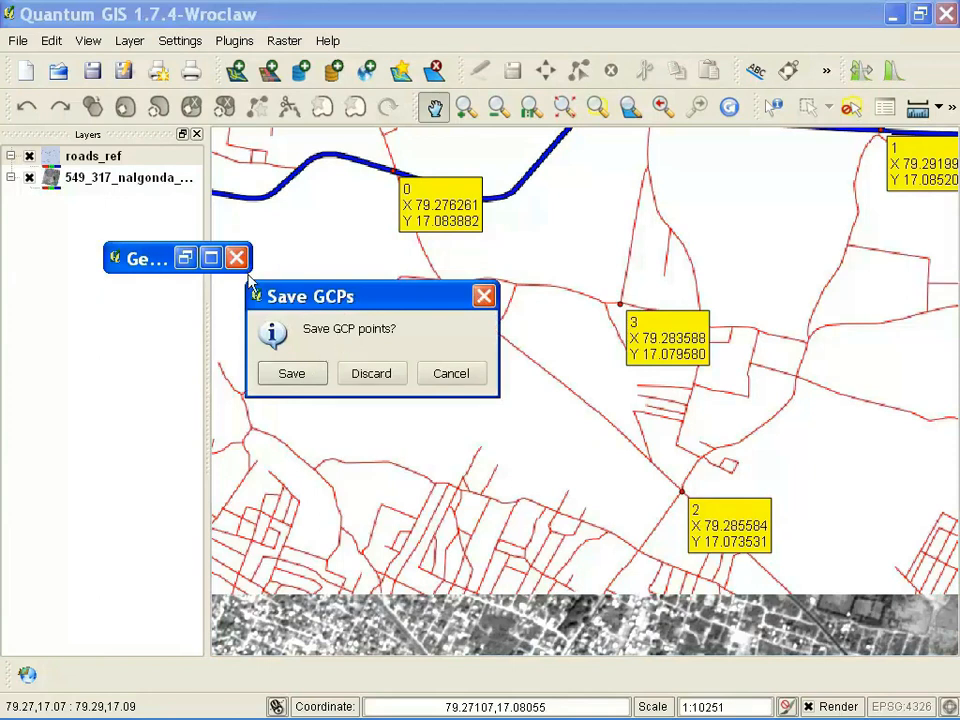
pyautogui.click(445, 378)
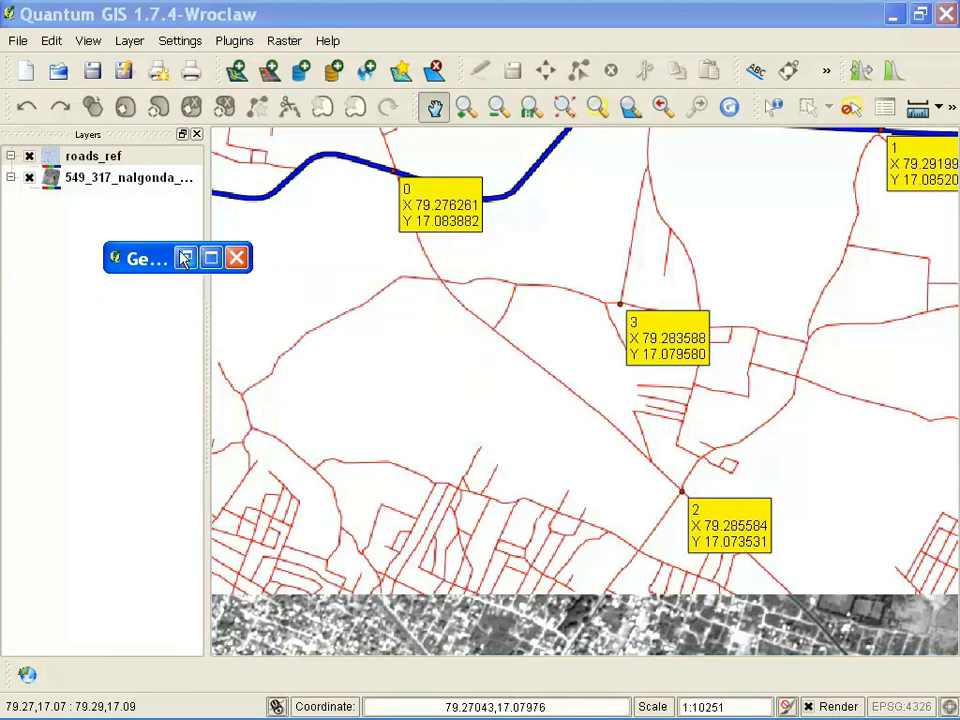
pyautogui.click(185, 258)
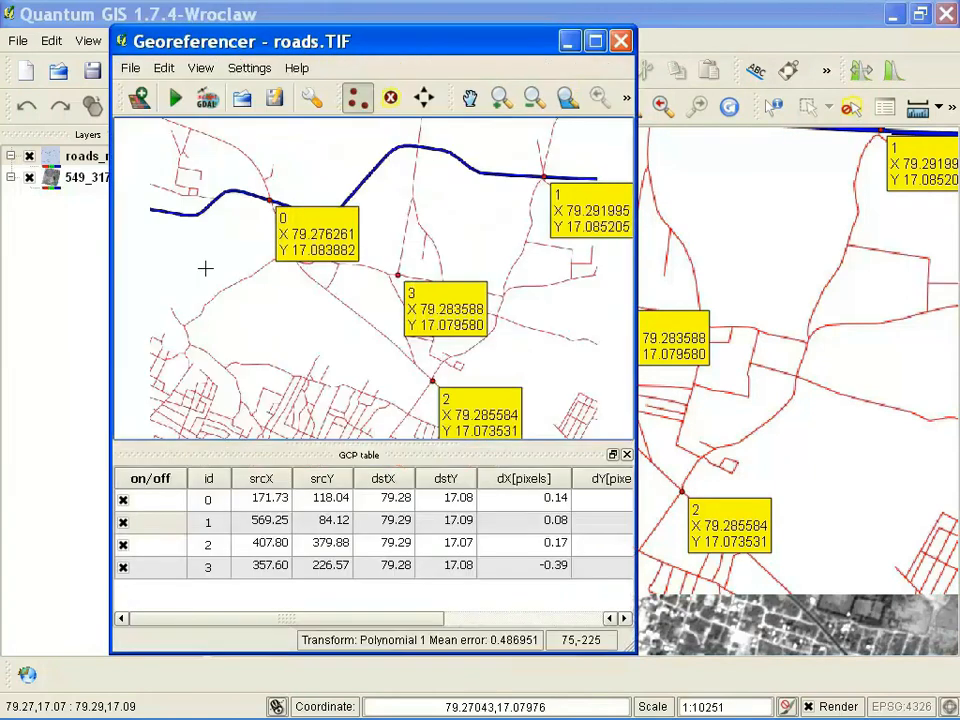
pyautogui.click(618, 40)
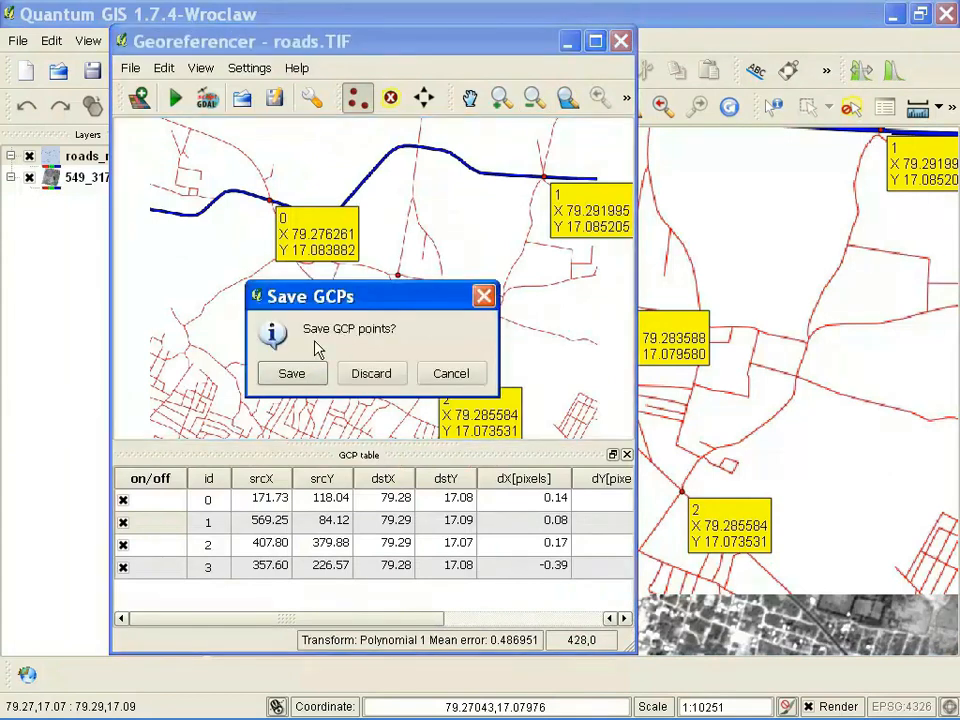
pyautogui.click(292, 374)
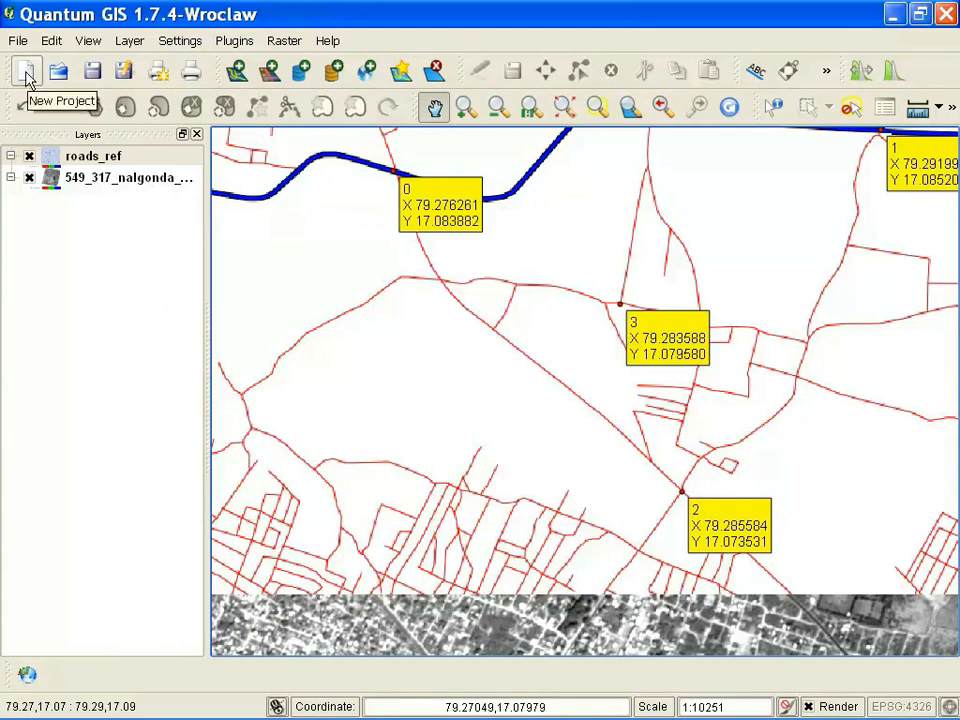
# Start a new project without saving the current one and add the raster 549_317_nalgonda_wgs84_latlong.img.
pyautogui.click(27, 78)
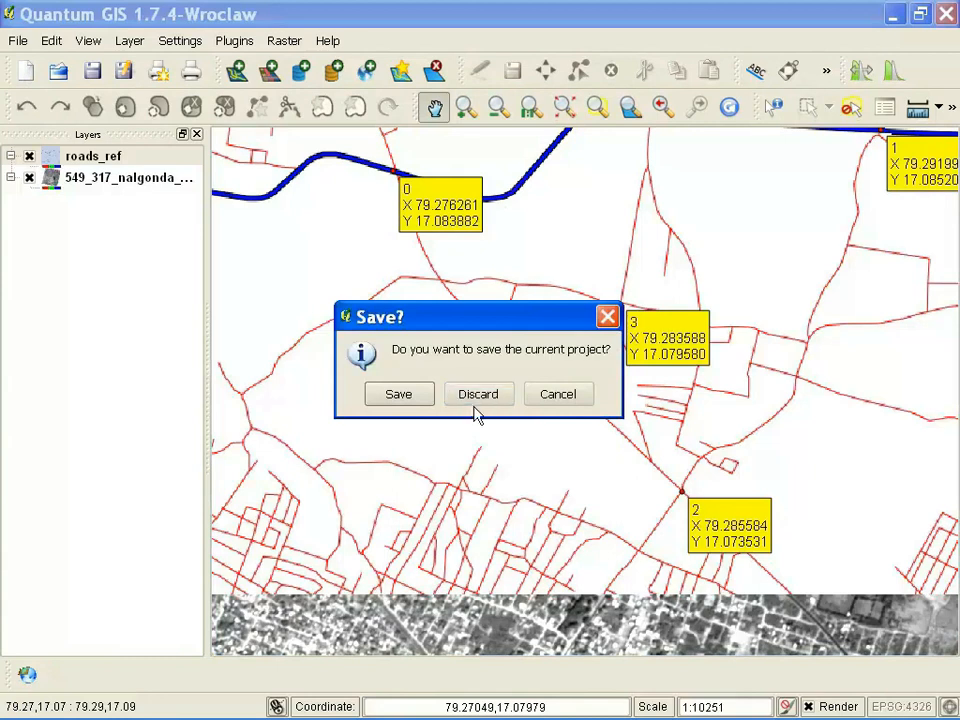
pyautogui.click(477, 394)
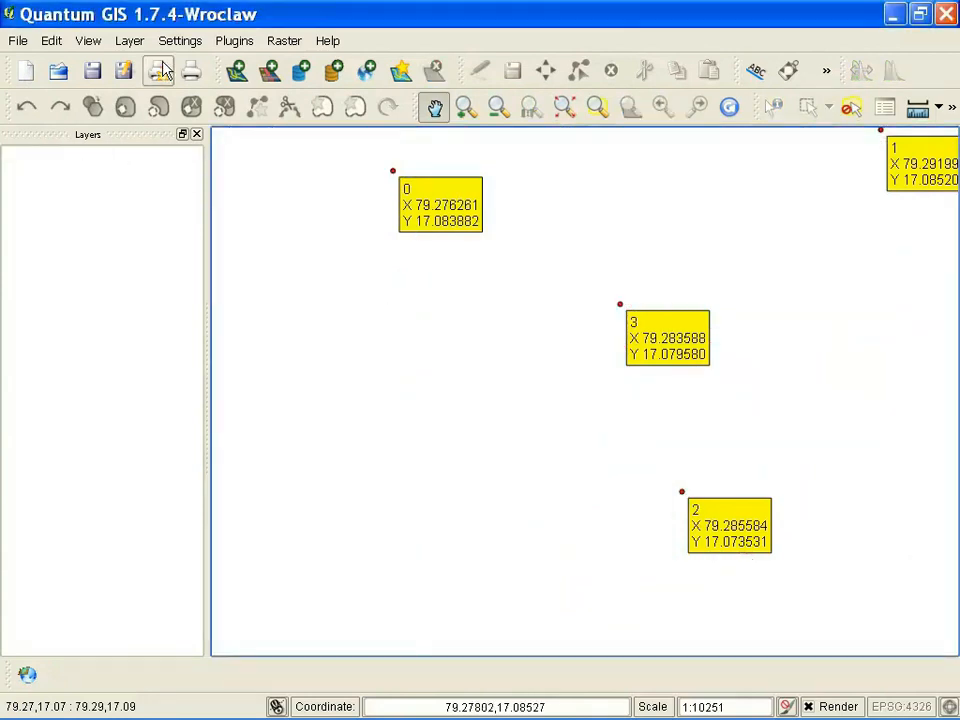
pyautogui.click(262, 68)
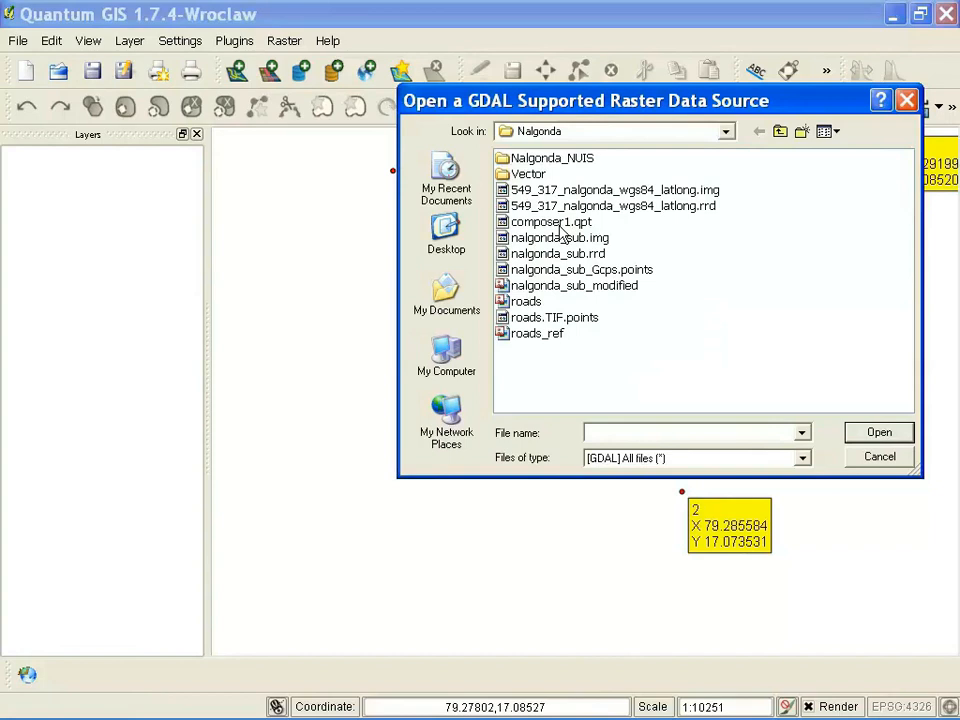
pyautogui.click(604, 192)
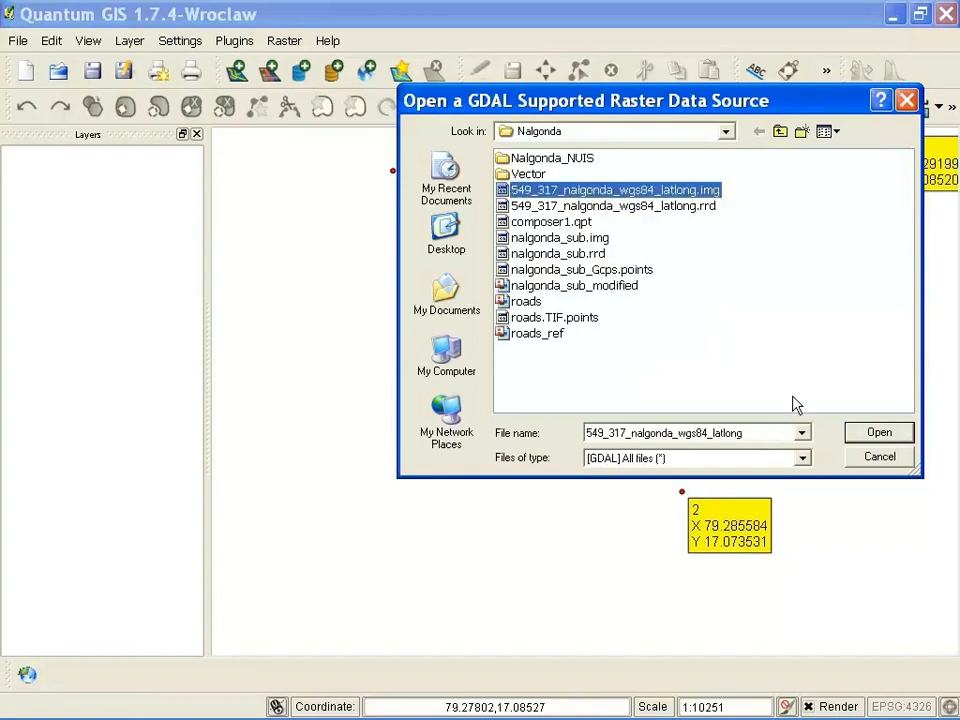
pyautogui.click(876, 433)
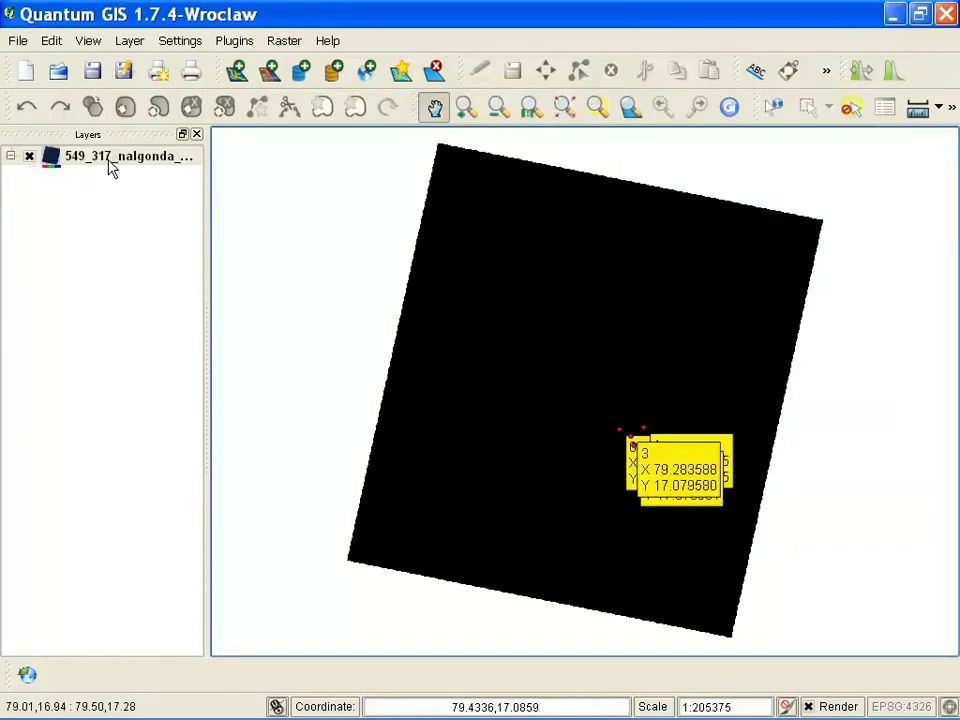
# Style the Nalgonda satellite layer with a standard deviation of 2 and Stretch To MinMax contrast enhancement.
pyautogui.rightClick(109, 160)
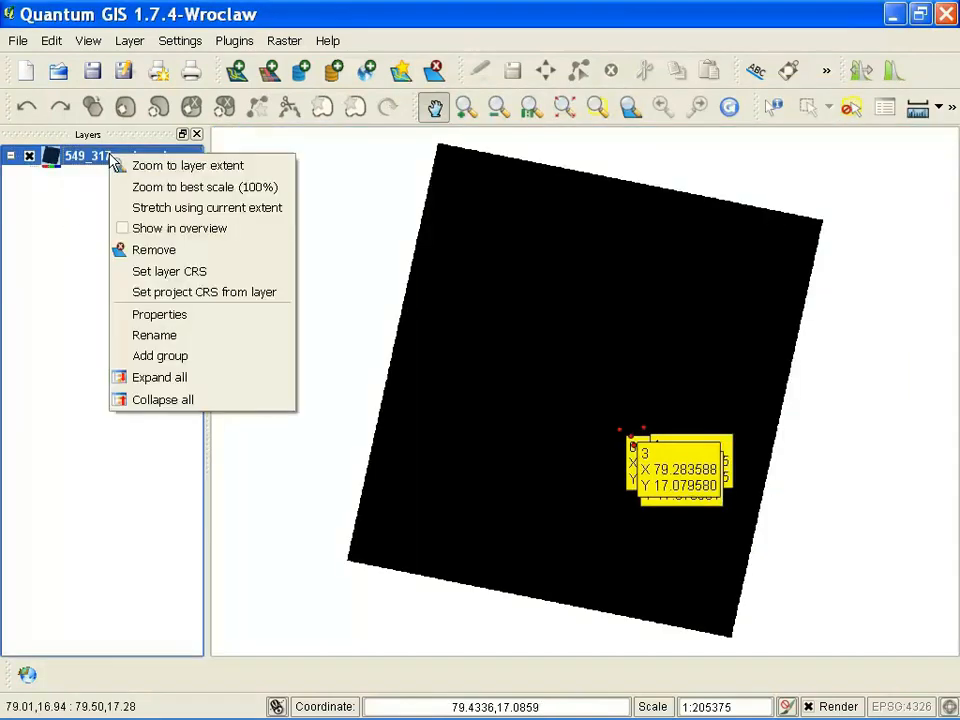
pyautogui.click(165, 318)
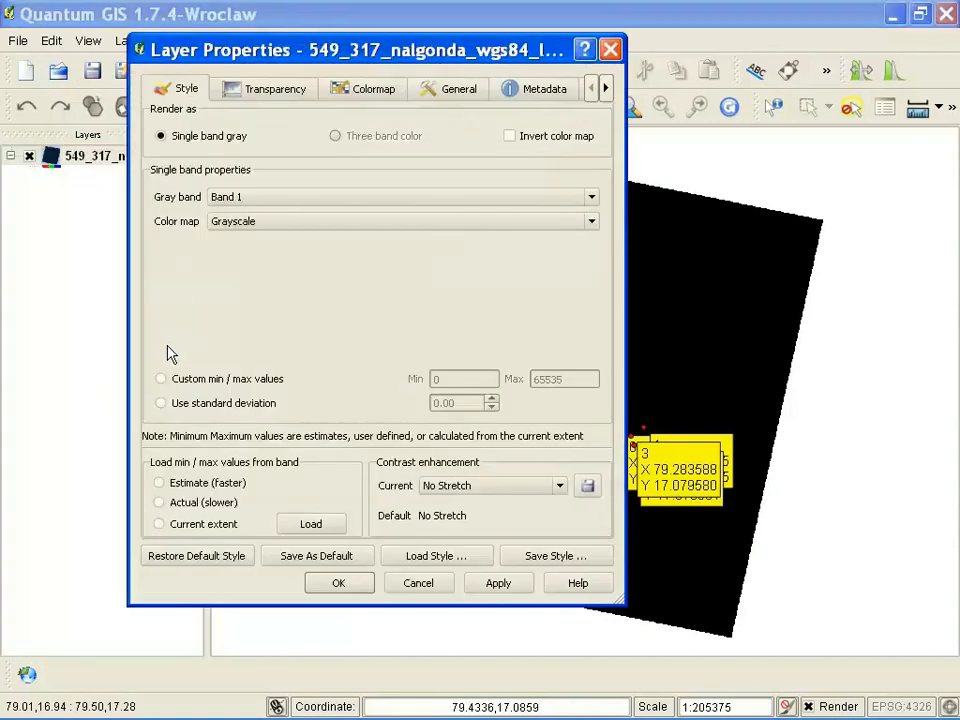
pyautogui.click(162, 404)
pyautogui.moveTo(467, 402); pyautogui.dragTo(396, 400)
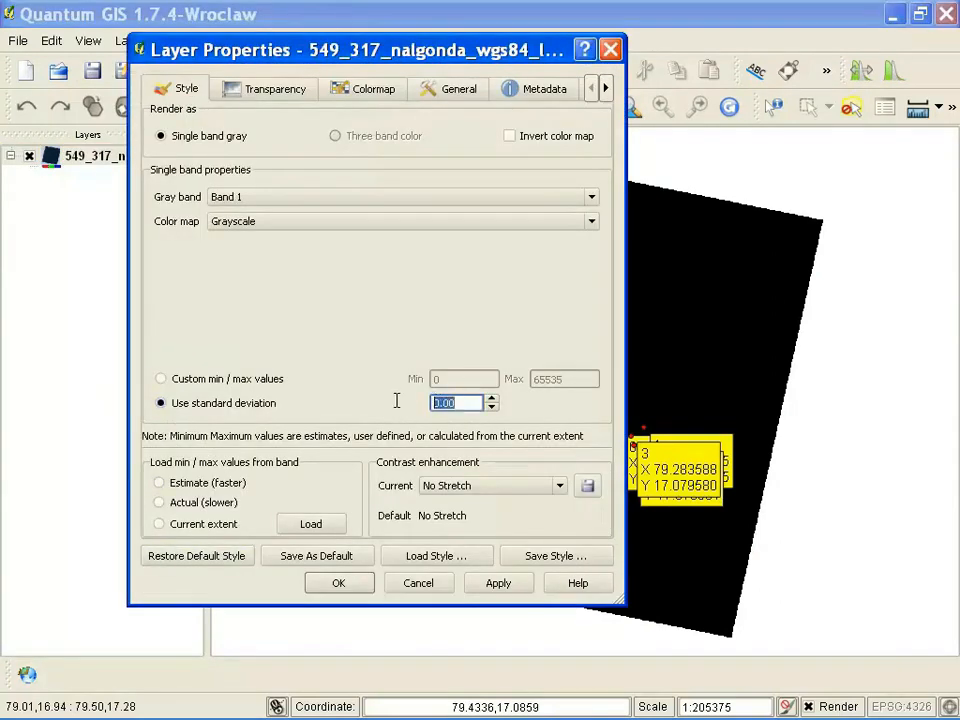
pyautogui.write('2')
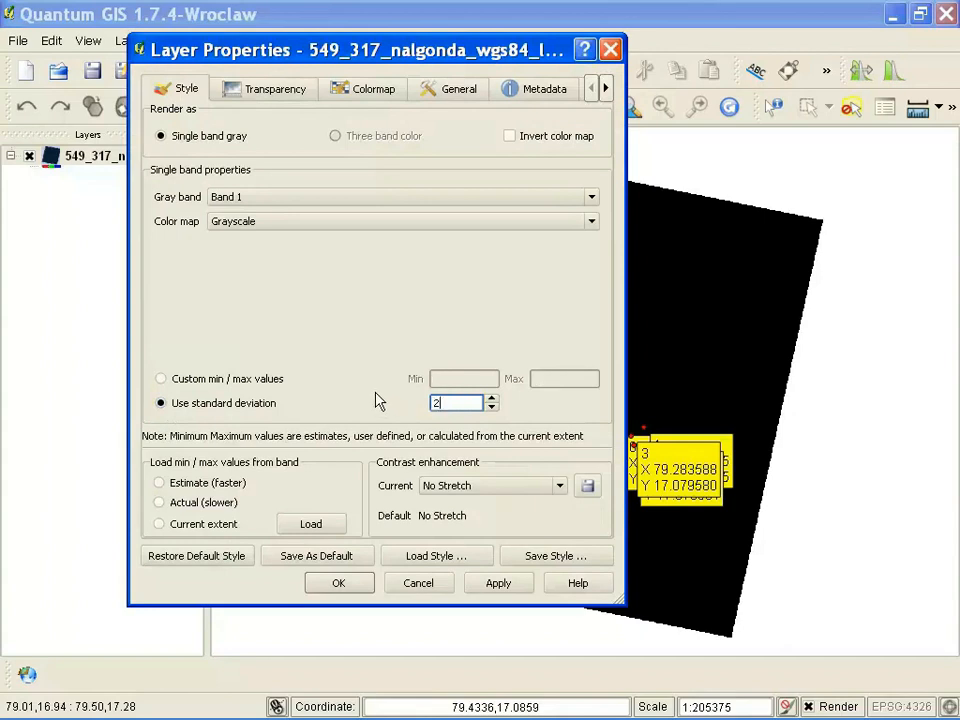
pyautogui.click(476, 487)
pyautogui.click(464, 514)
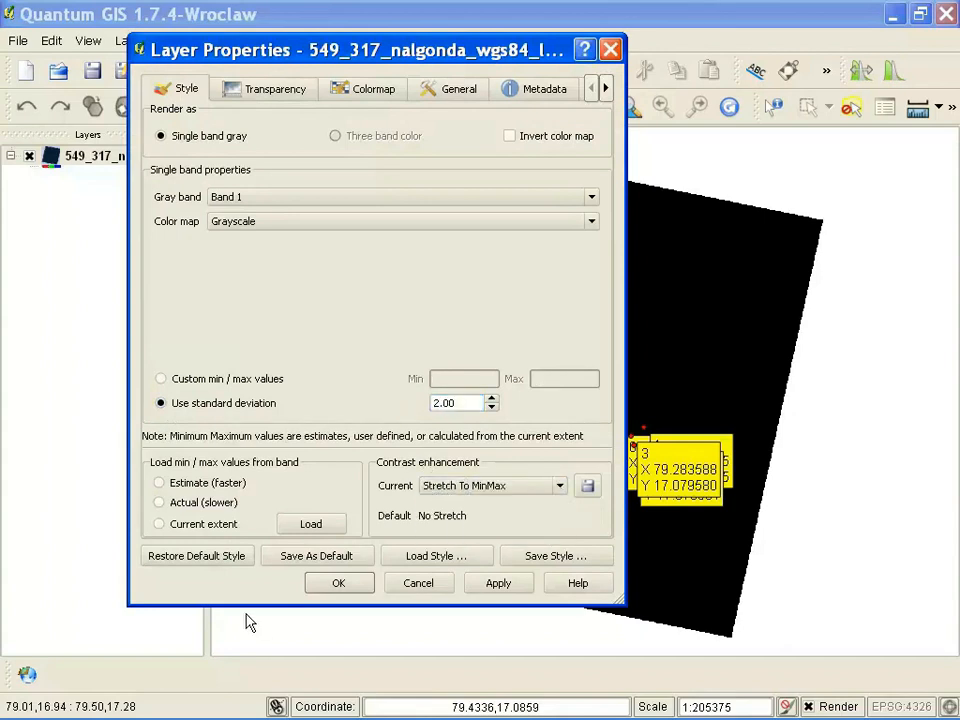
pyautogui.click(340, 584)
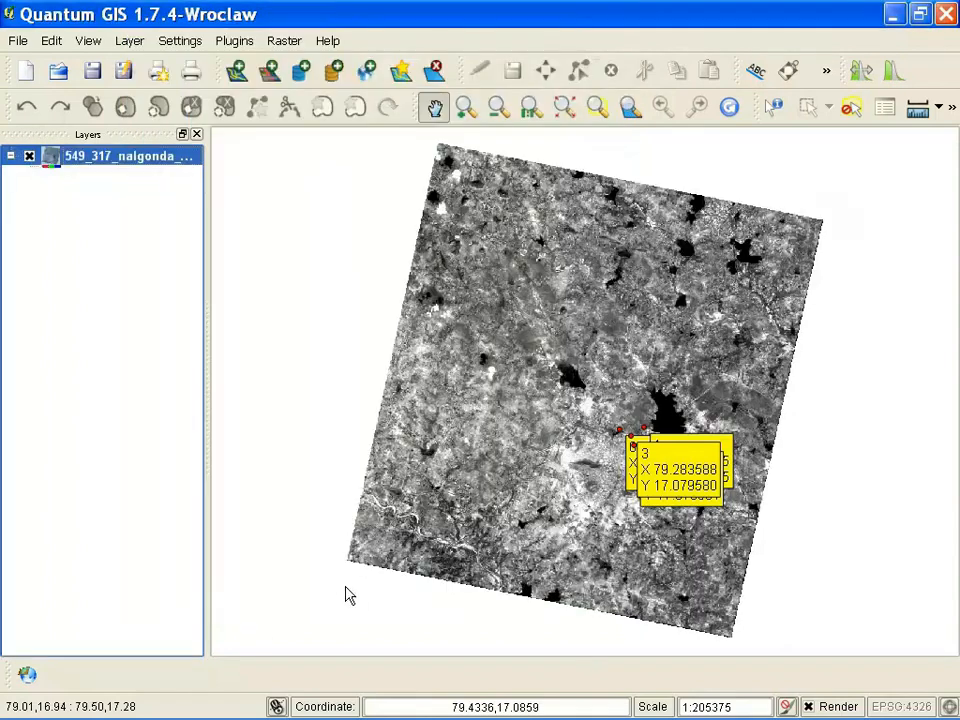
# Add the georeferenced roads_ref raster from the Nalgonda folder to the project.
pyautogui.click(269, 68)
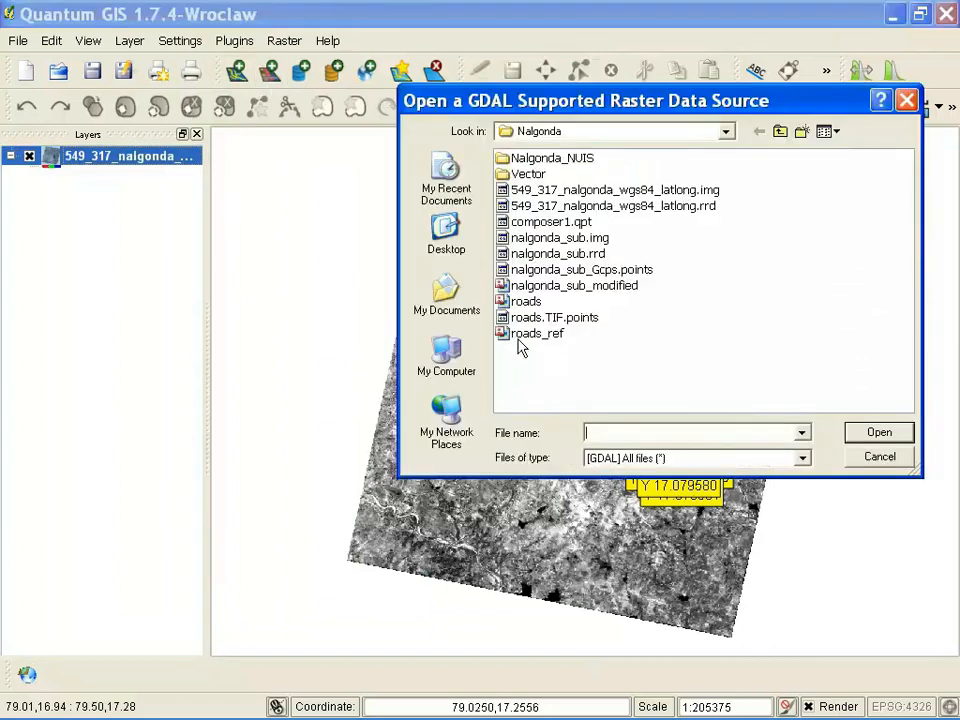
pyautogui.click(522, 336)
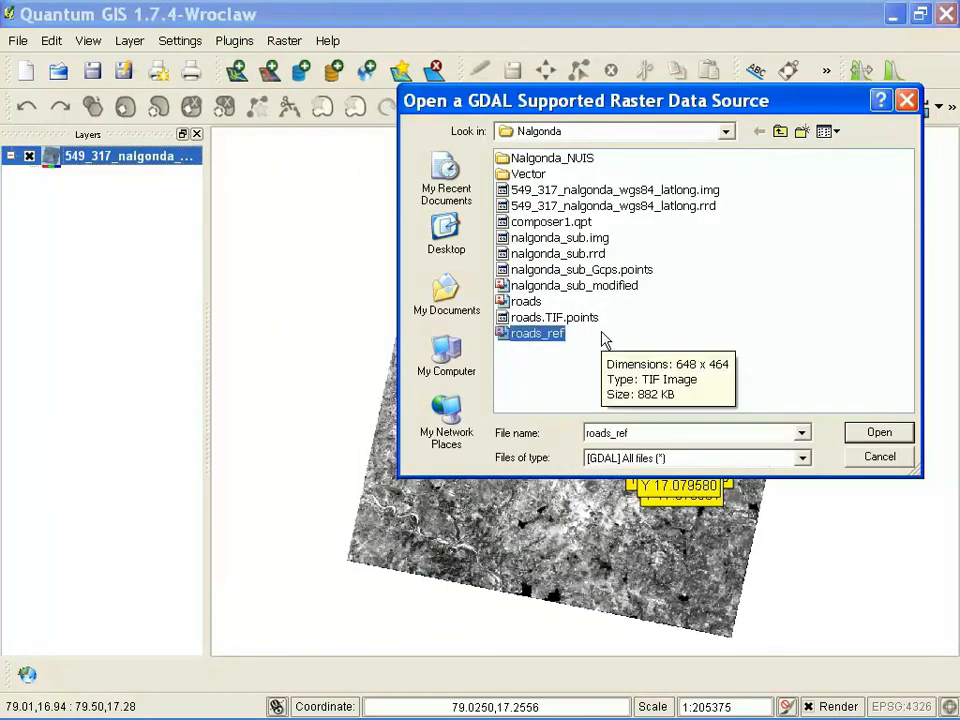
pyautogui.click(877, 434)
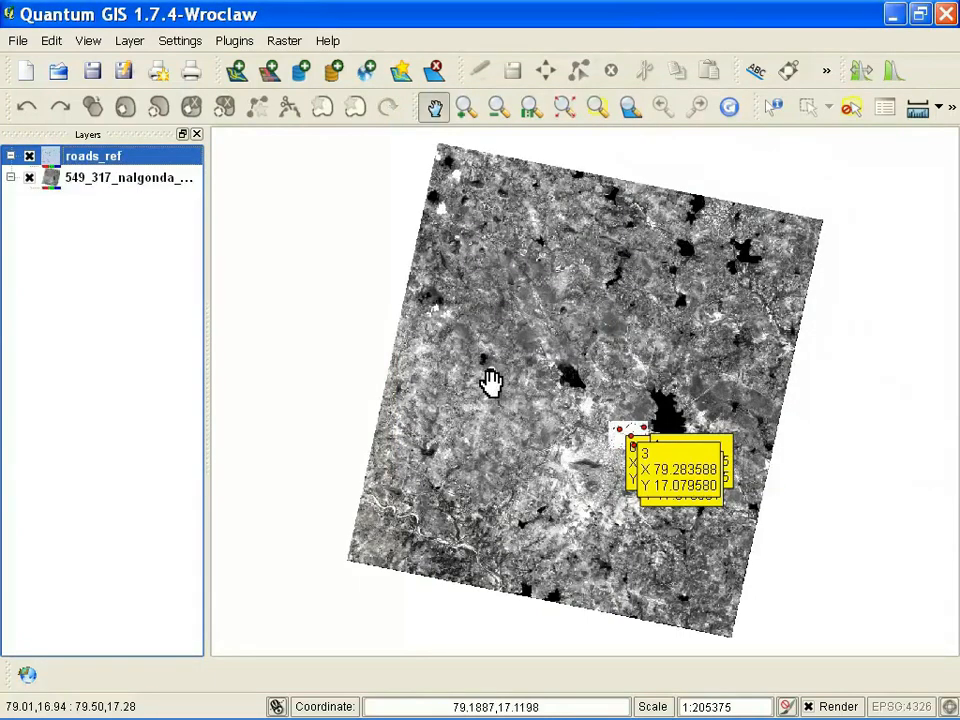
# Check the alignment of roads_ref with the satellite image around the control points by repeatedly hiding and showing the roads layer.
pyautogui.click(466, 106)
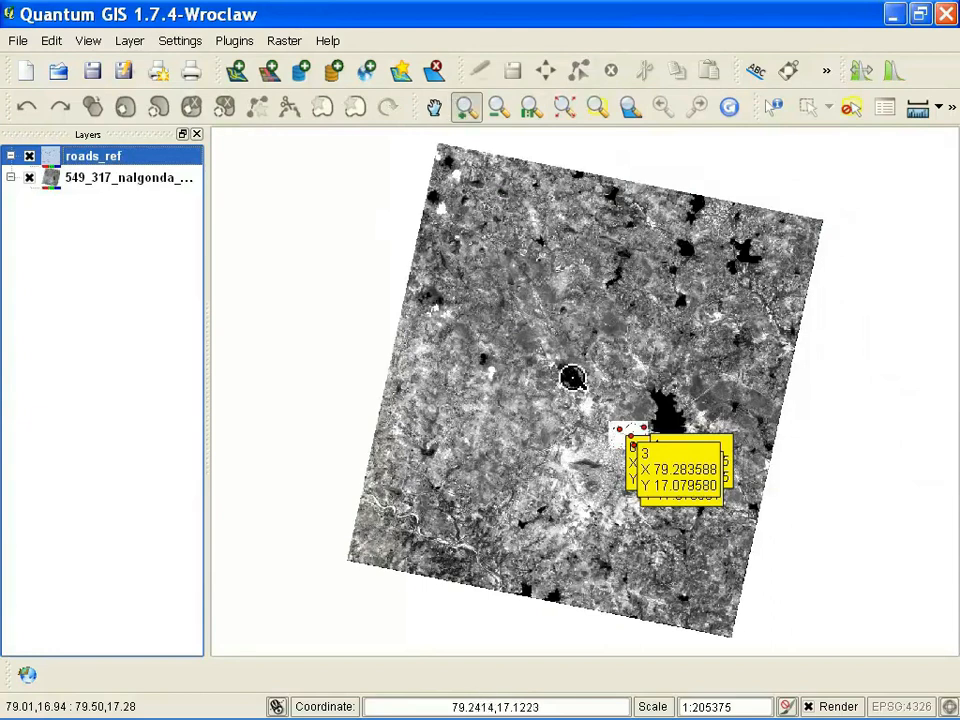
pyautogui.moveTo(604, 410); pyautogui.dragTo(664, 458)
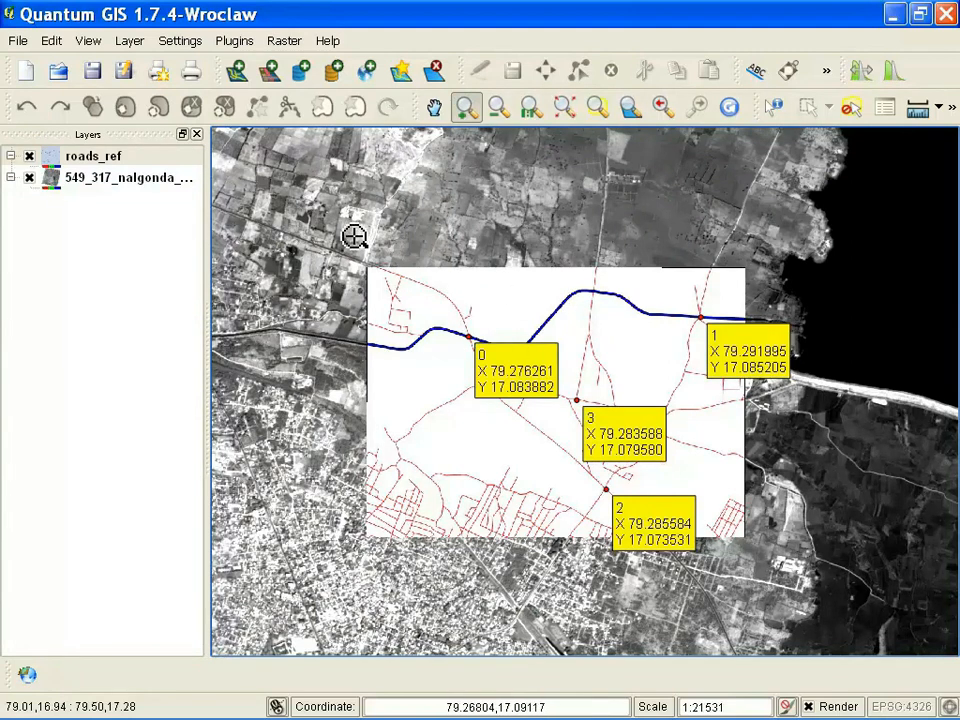
pyautogui.moveTo(320, 228); pyautogui.dragTo(851, 632)
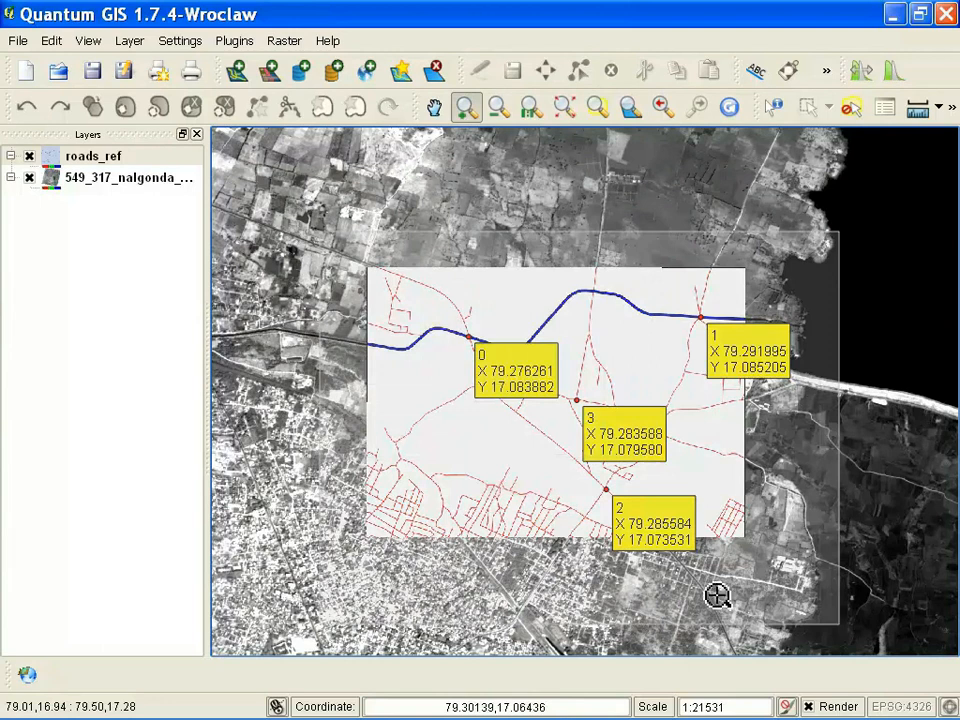
pyautogui.click(29, 156)
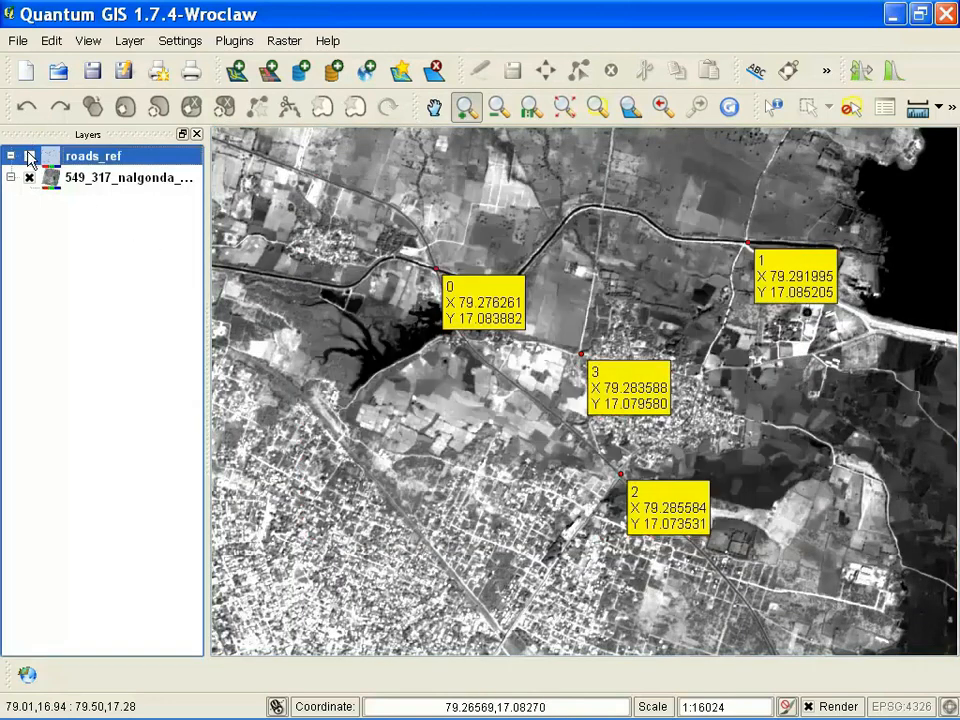
pyautogui.click(29, 156)
pyautogui.click(29, 156)
pyautogui.click(29, 156)
pyautogui.click(29, 156)
pyautogui.click(29, 156)
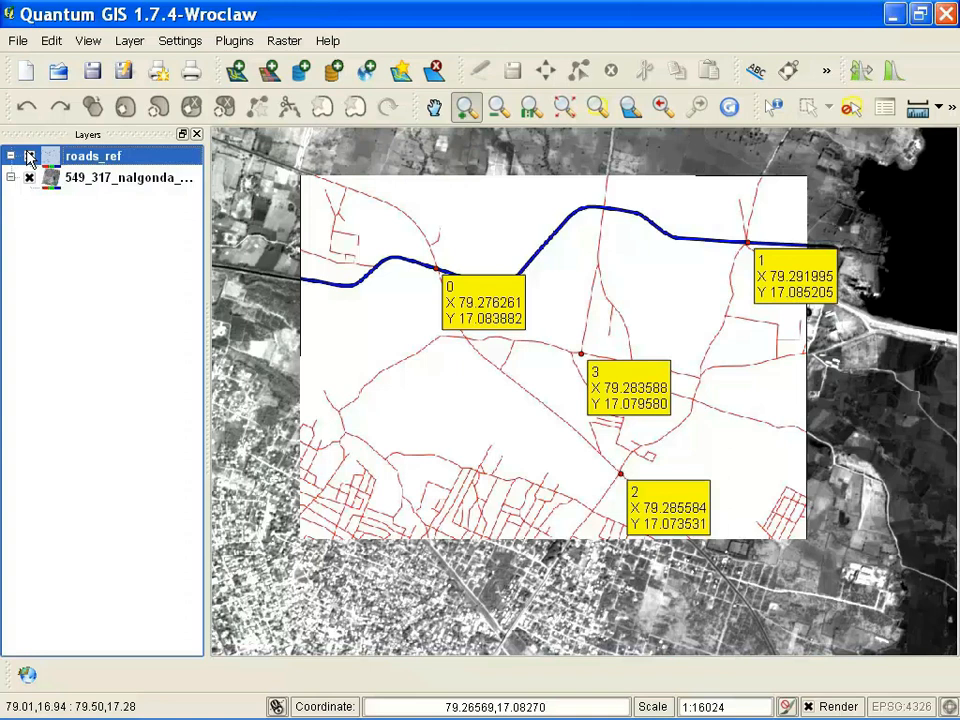
pyautogui.click(29, 156)
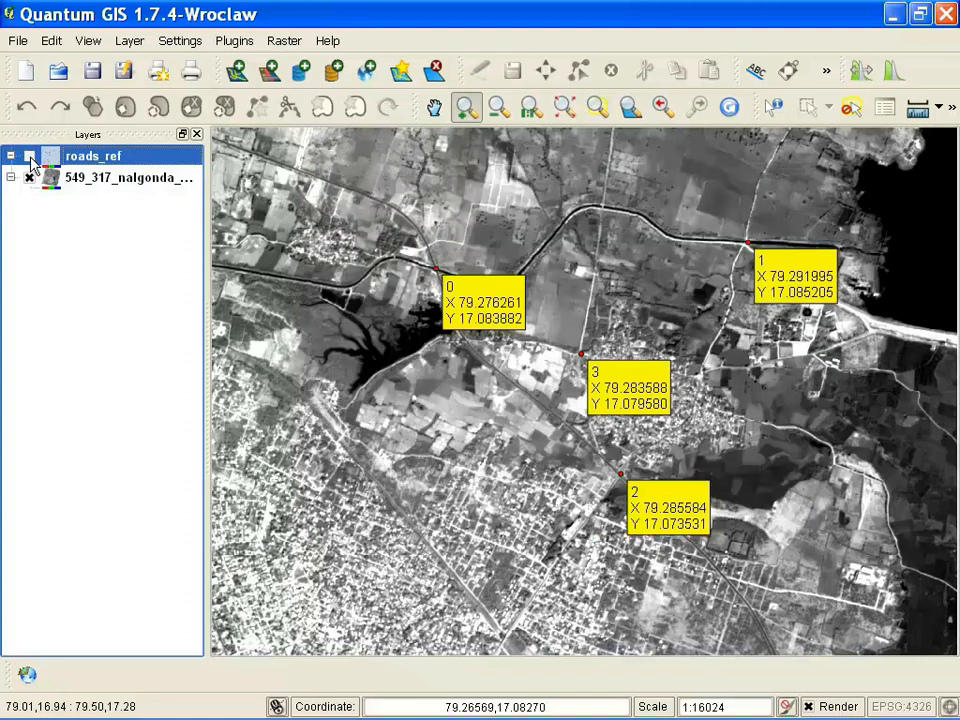
pyautogui.click(29, 156)
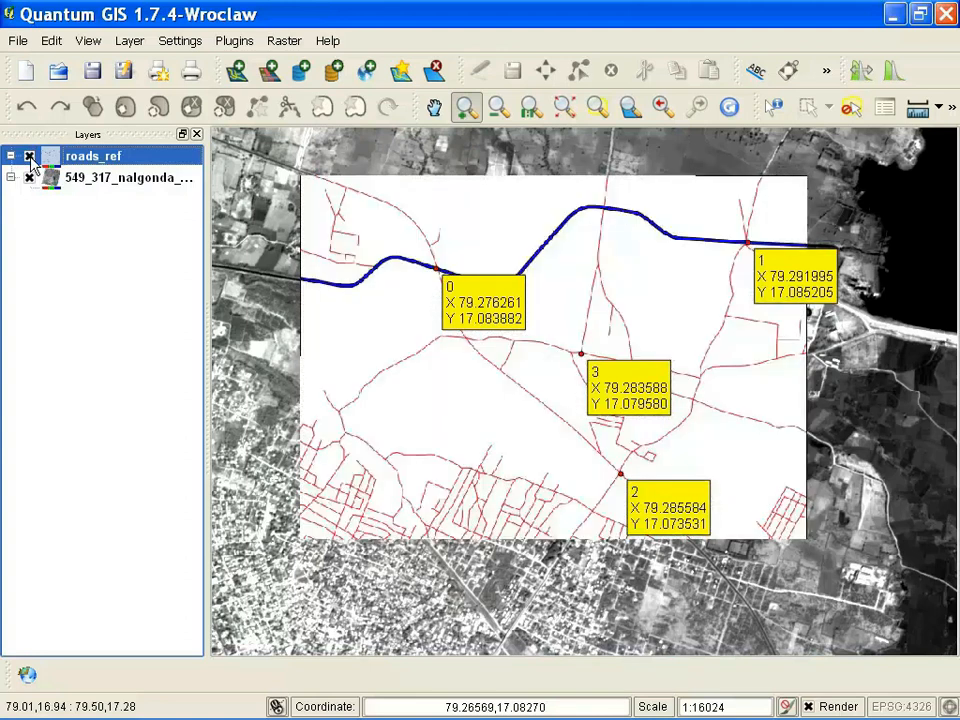